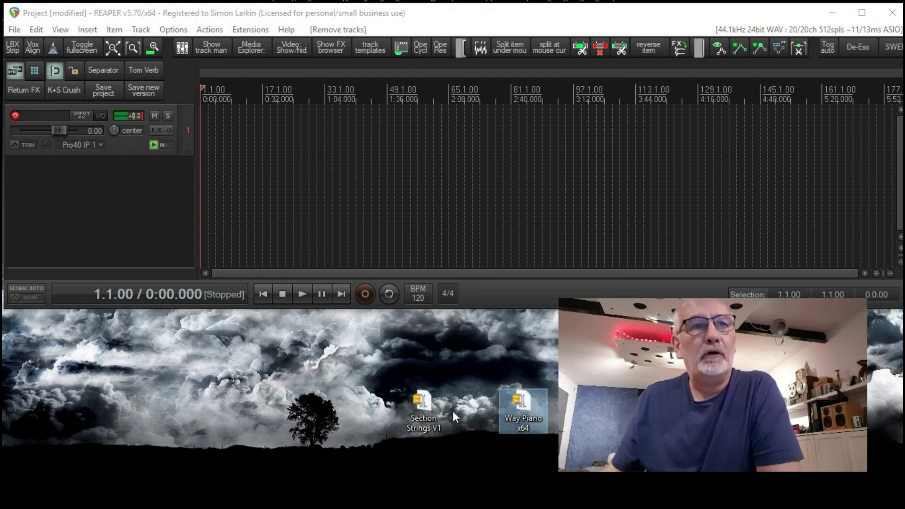
Step: Check the Section Strings V1 and Way Piano x64 archives on the desktop
click(439, 413)
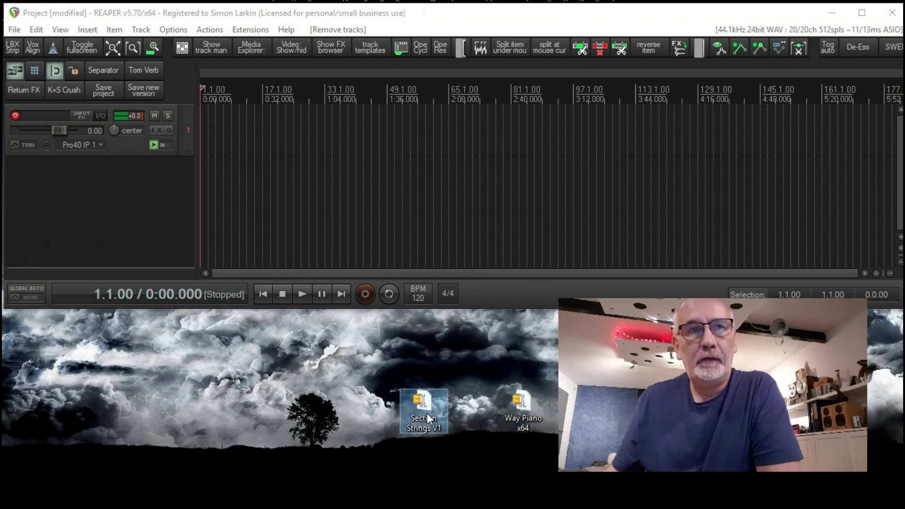
click(536, 416)
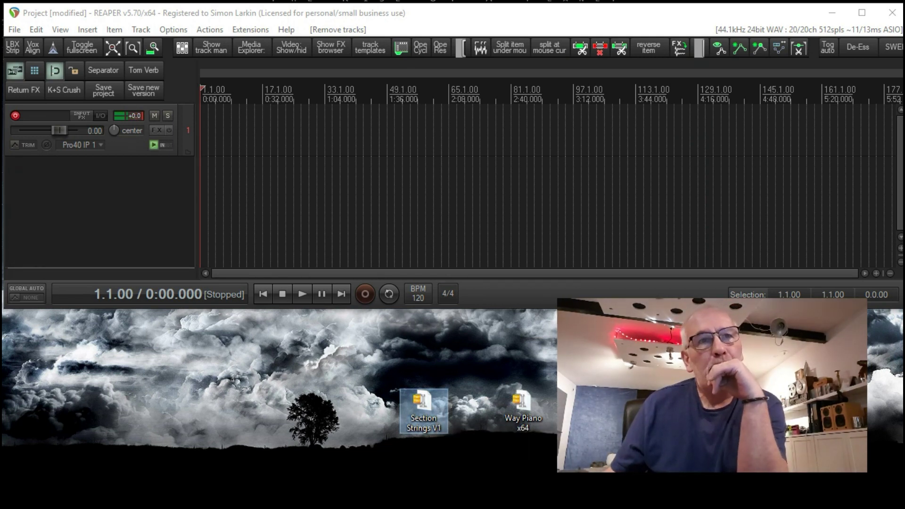
click(528, 402)
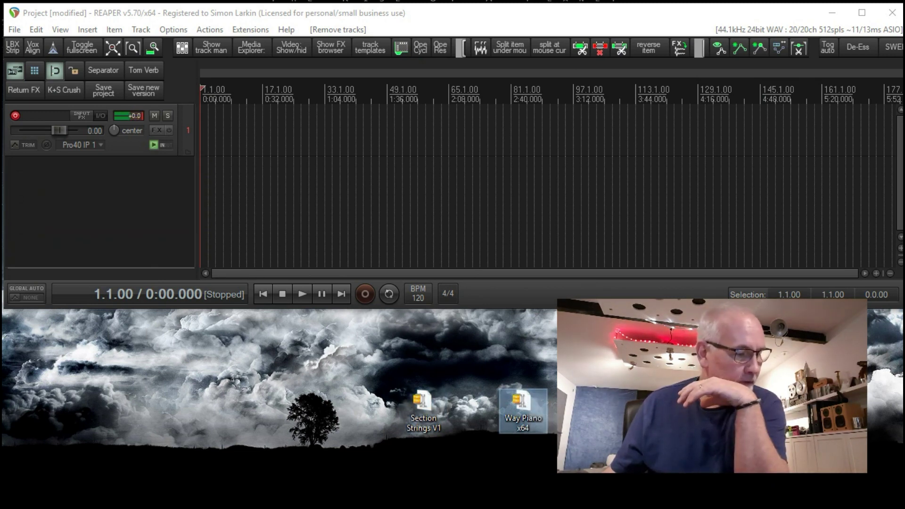
click(136, 116)
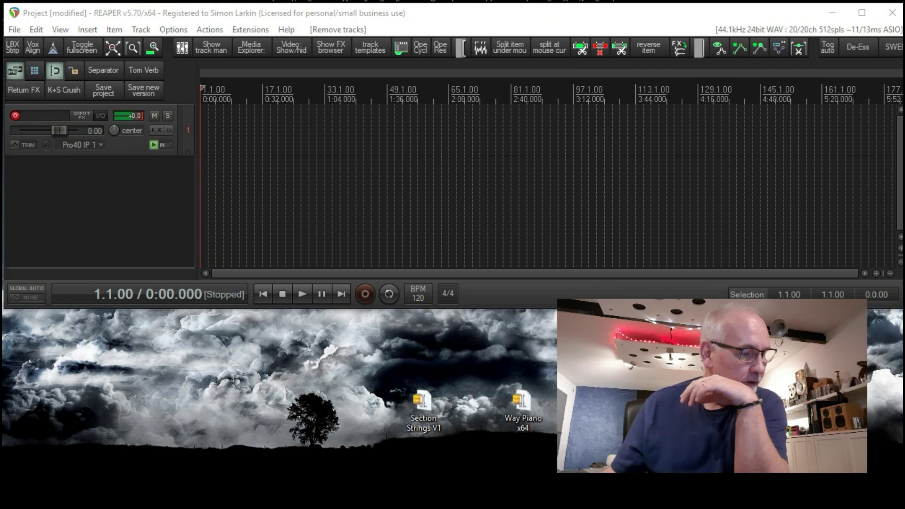
Step: In a new Explorer window, open VST (D:) › x64 VSTPlugIns › 1. Simon instruments and move the window aside
key(super+e)
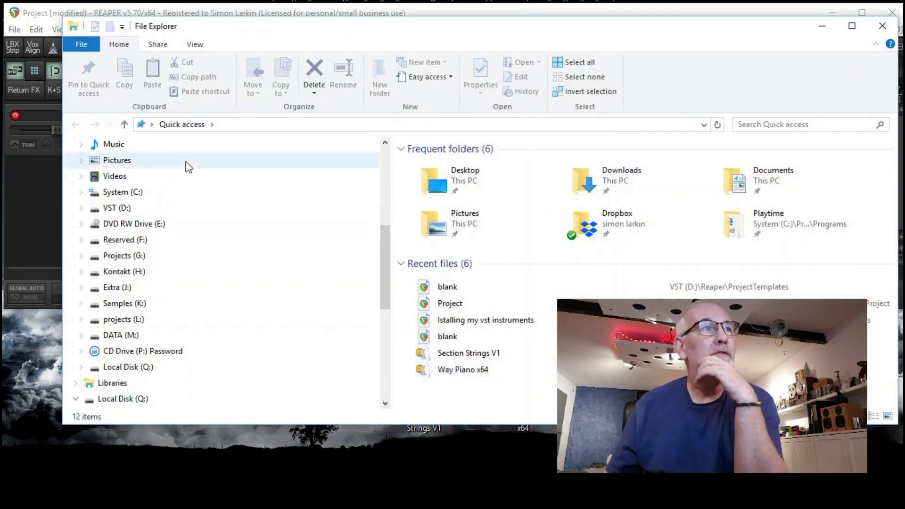
click(129, 215)
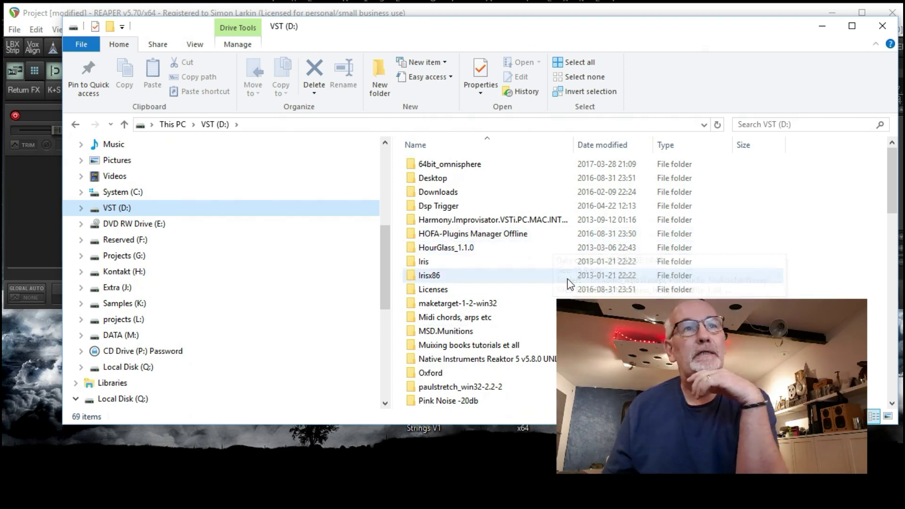
scroll(535, 241, down, 9)
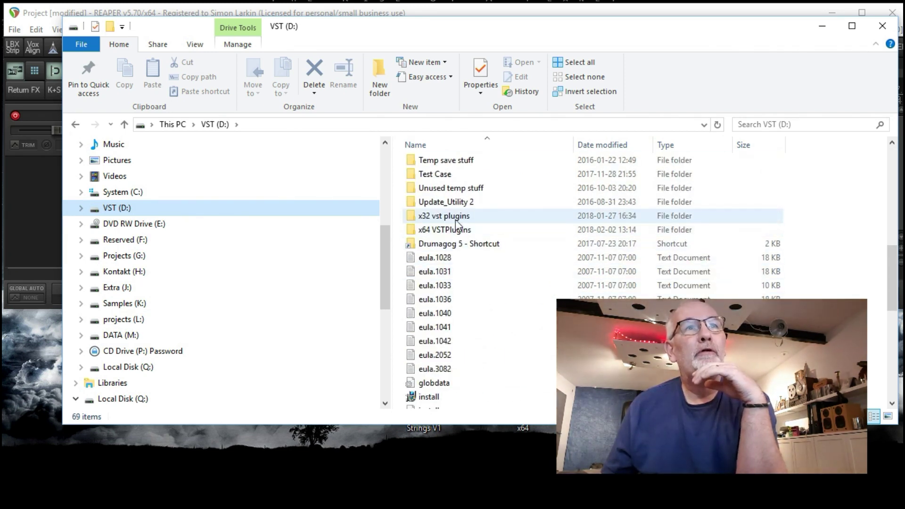
click(475, 216)
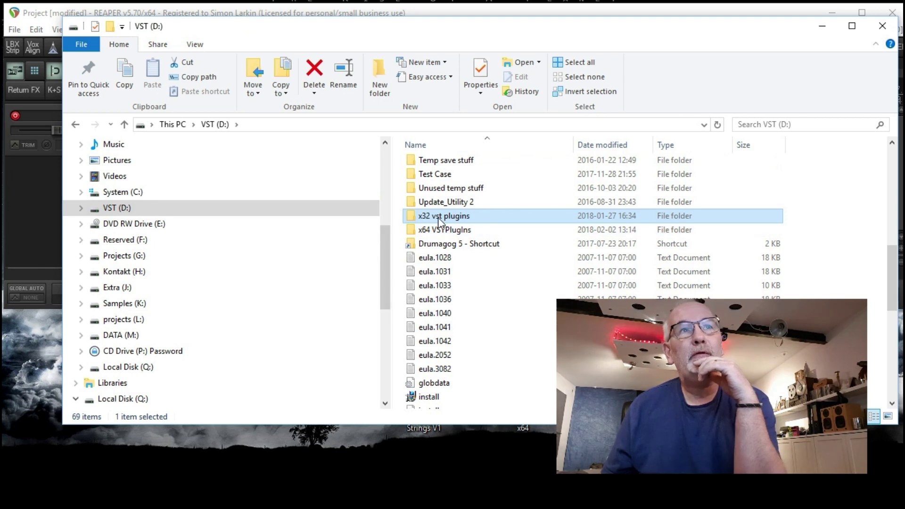
click(462, 231)
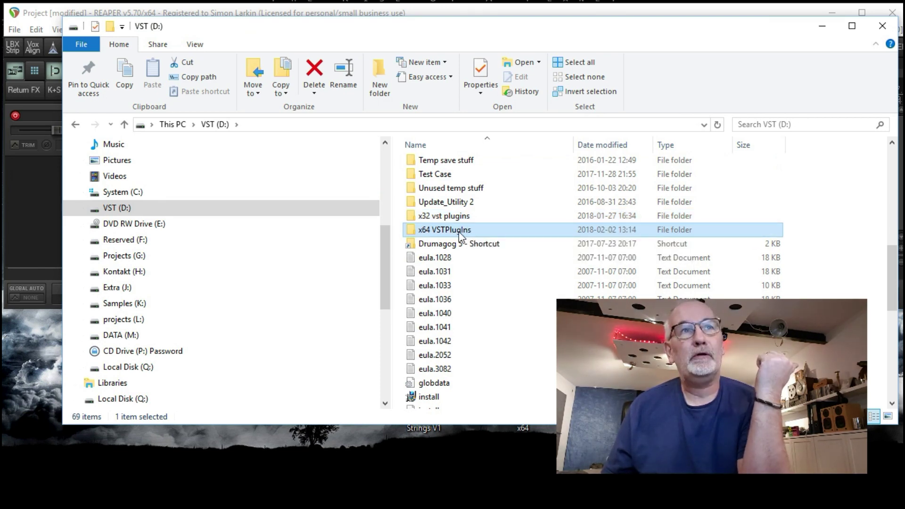
double_click(461, 234)
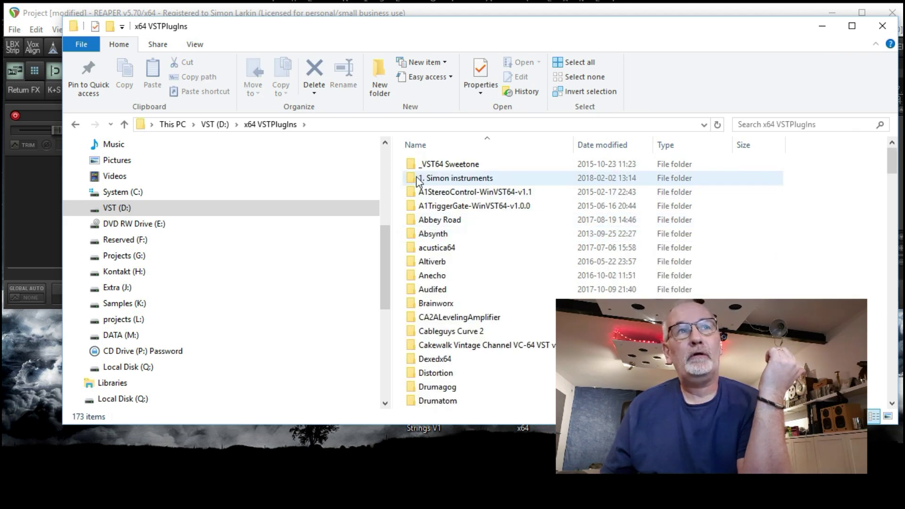
double_click(477, 179)
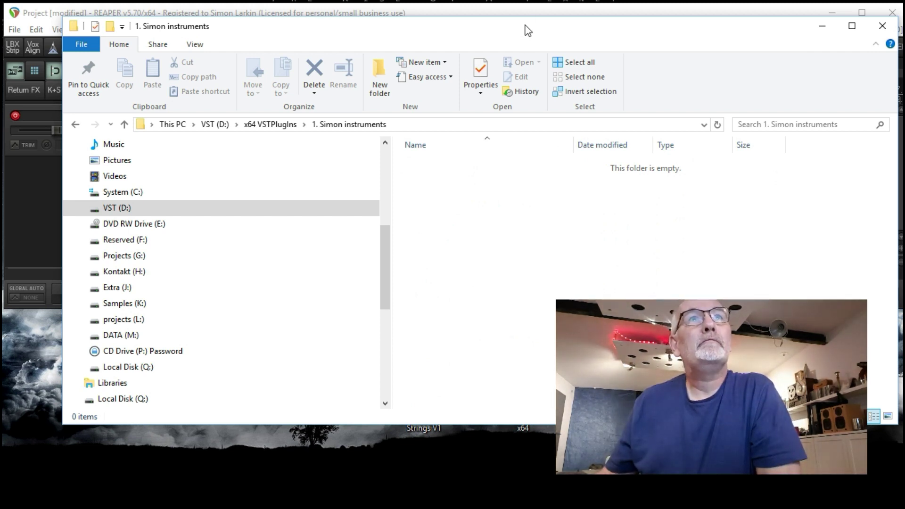
drag(527, 30, 455, 508)
Step: Cut both instrument zips from the desktop and paste them into 1. Simon instruments
drag(561, 384, 349, 417)
right_click(403, 415)
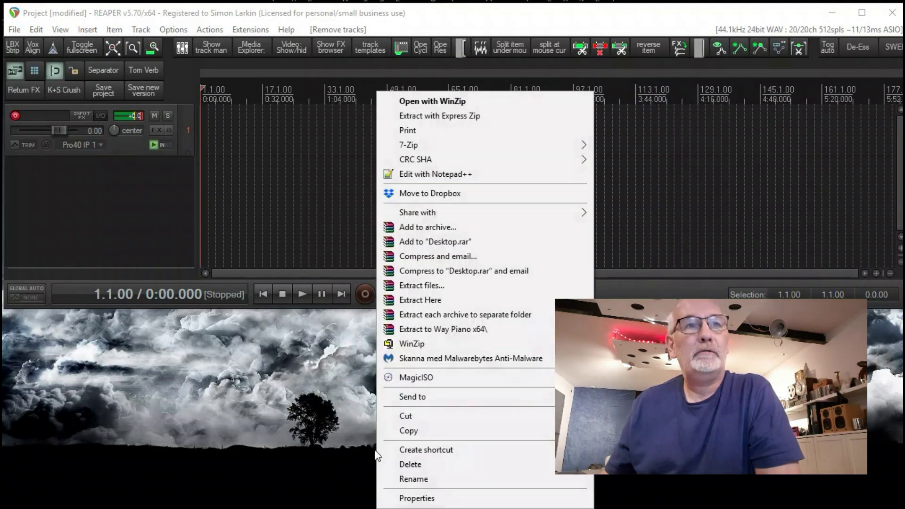
click(431, 416)
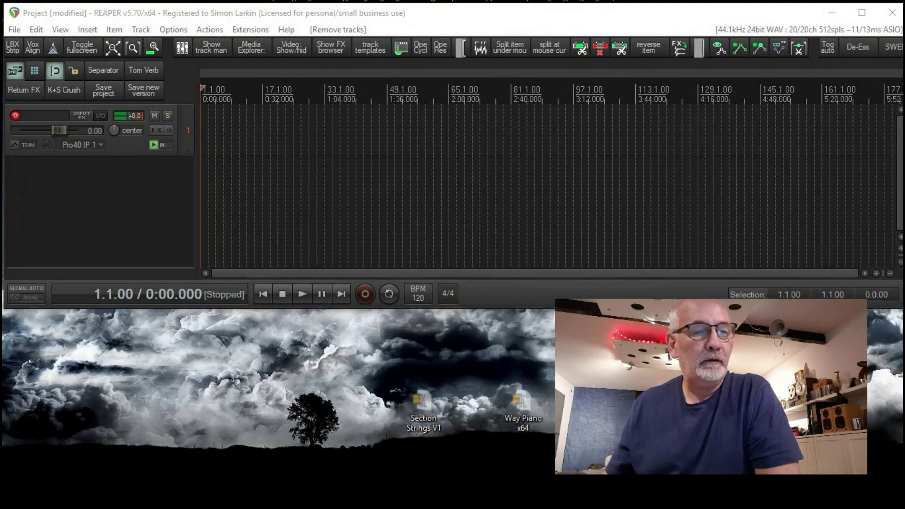
key(alt+Tab)
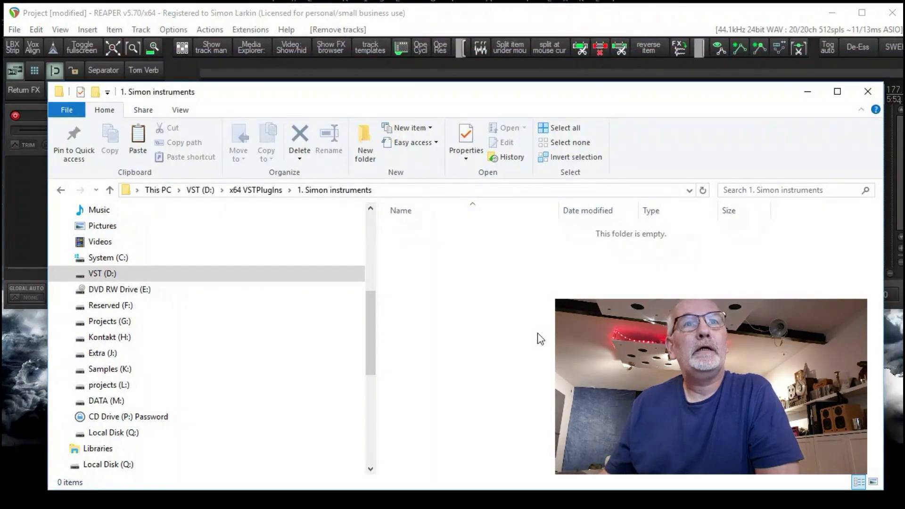
right_click(537, 329)
click(449, 227)
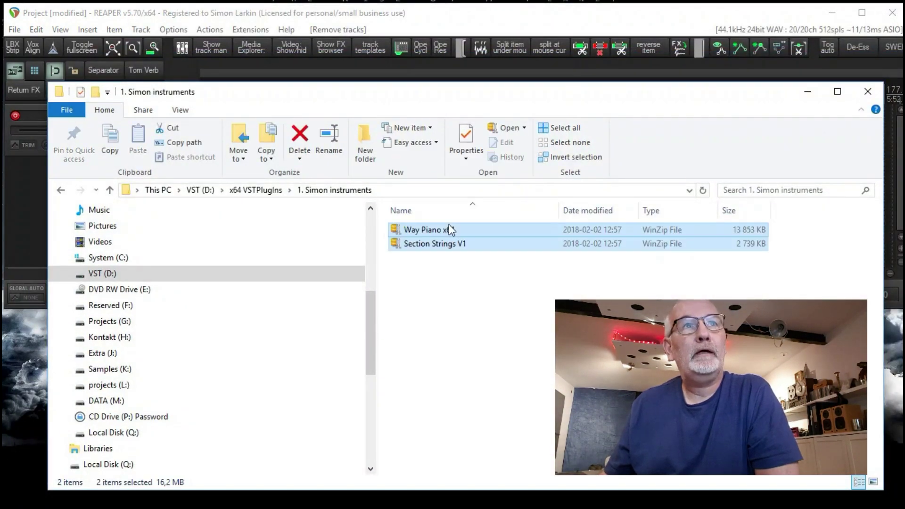
click(531, 322)
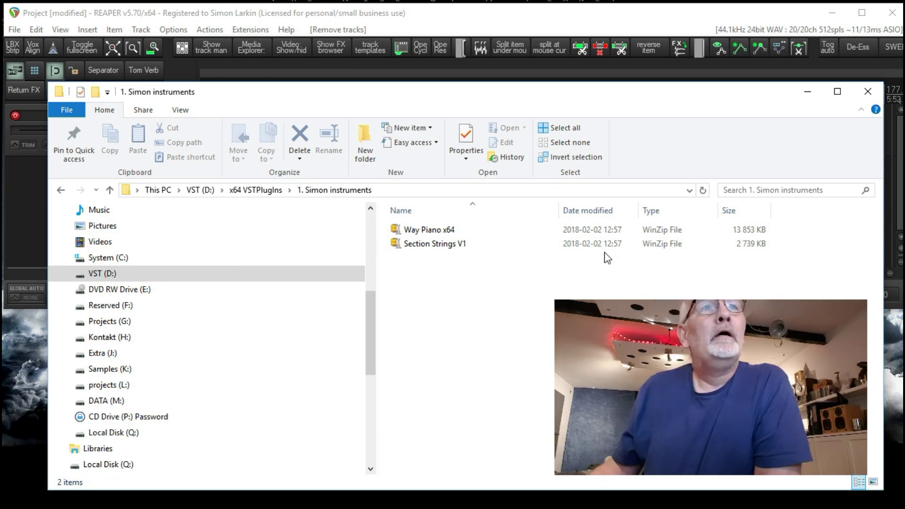
right_click(450, 249)
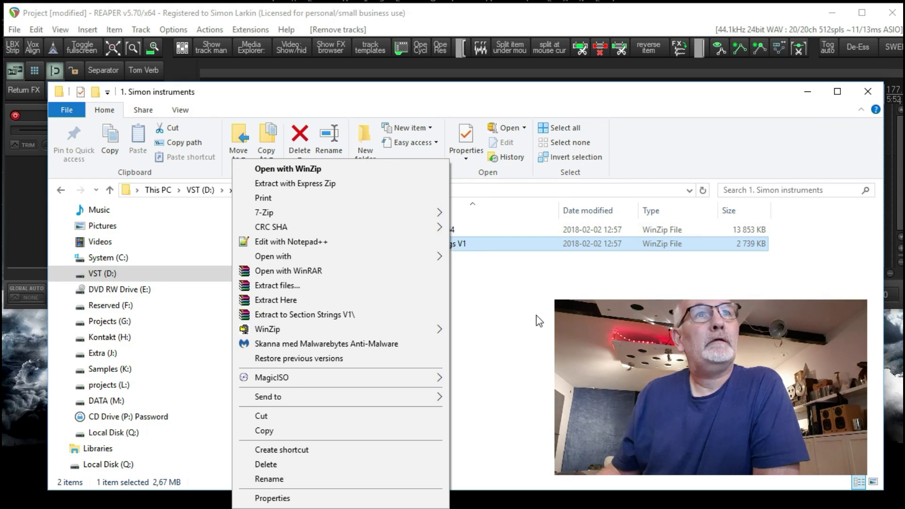
Step: Preview the Section Strings V1 archive contents and close the viewer
key(Escape)
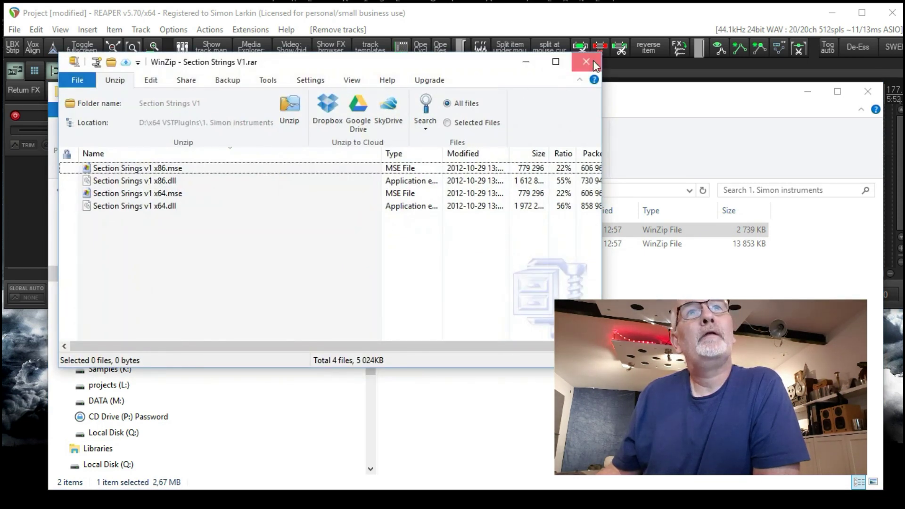
click(586, 61)
click(405, 279)
right_click(436, 241)
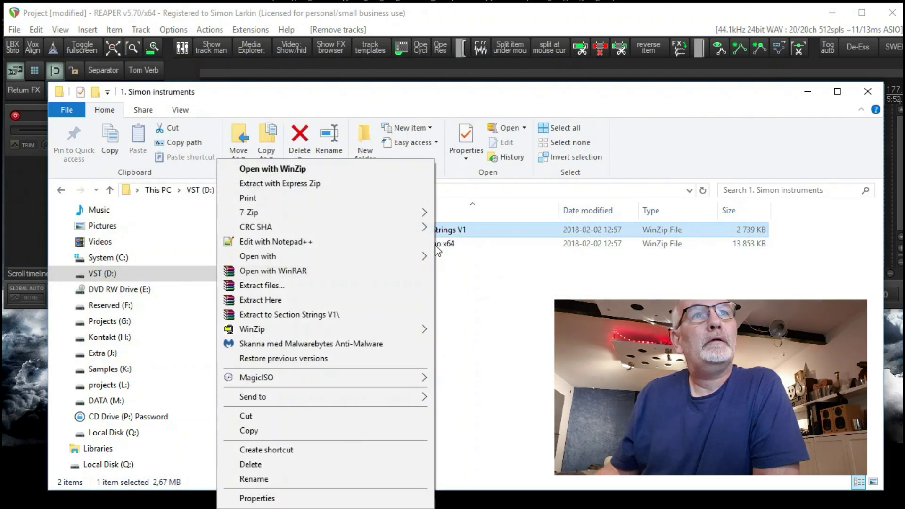
key(Escape)
Step: Extract Section Strings V1 to its own folder and delete the zip
click(441, 232)
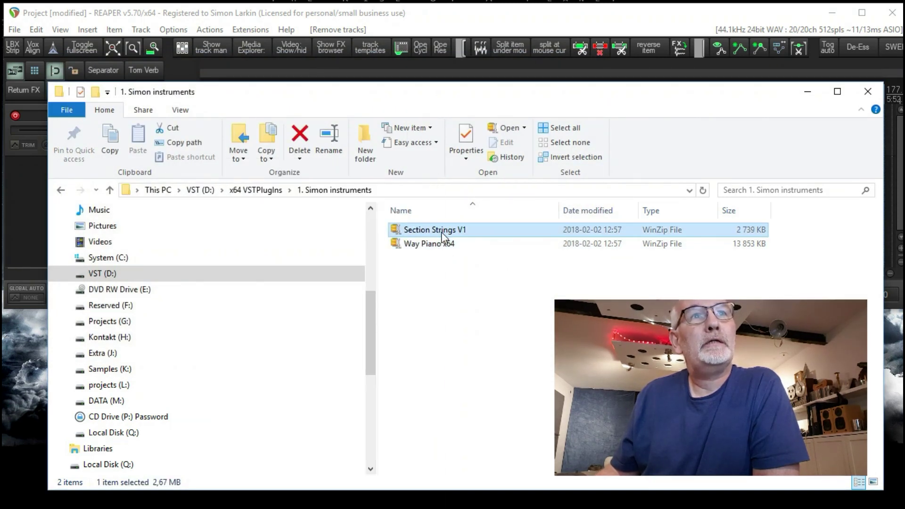
right_click(441, 232)
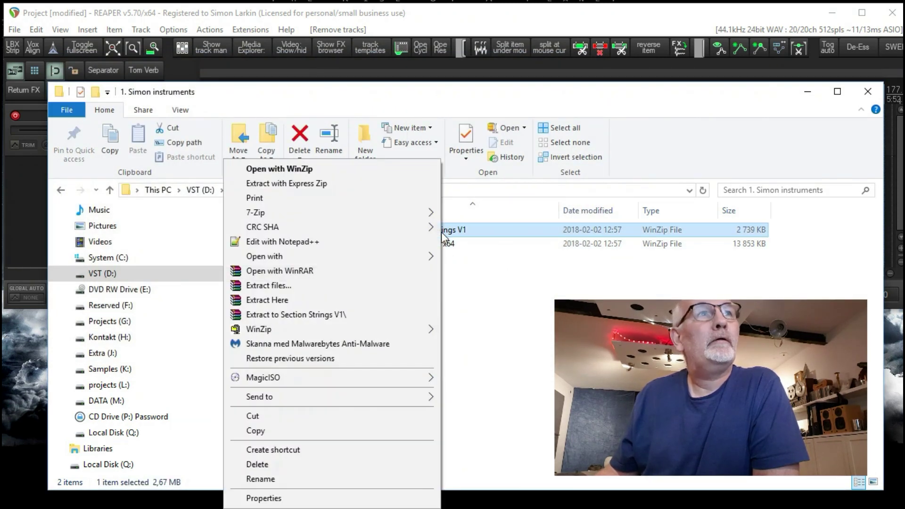
click(346, 319)
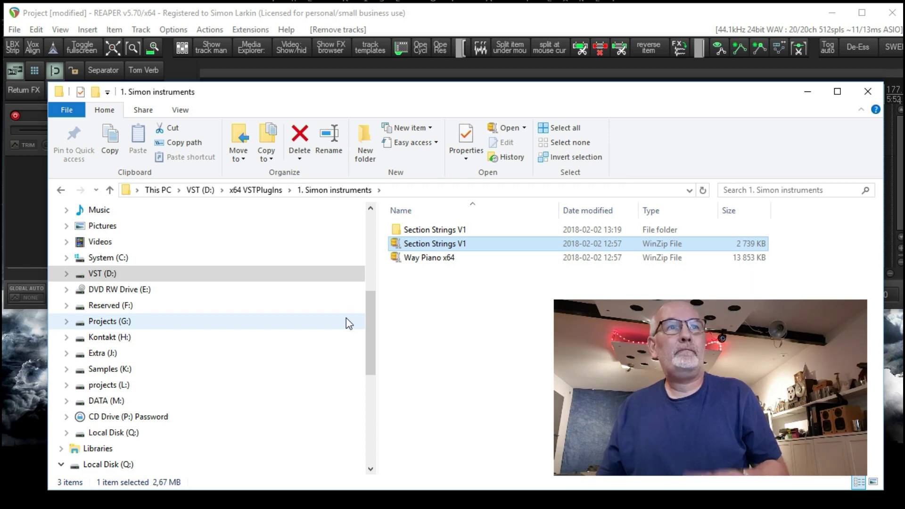
key(Delete)
click(490, 316)
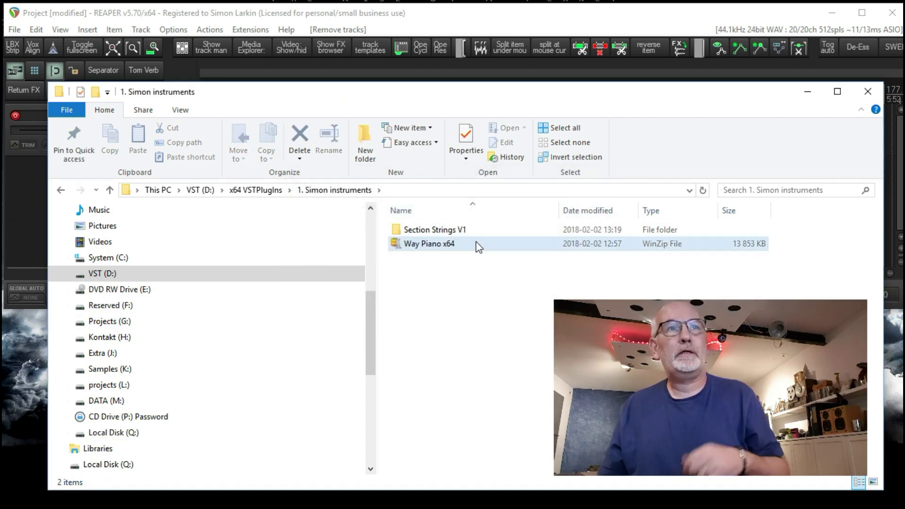
Step: In the inner Section Strings V1 folder, delete the x86 dll and x86 .instruments folder
double_click(473, 229)
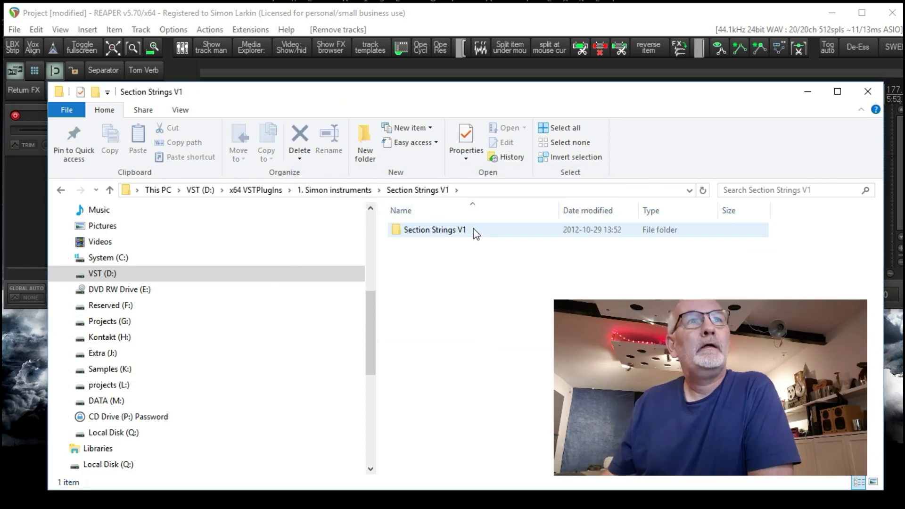
click(475, 231)
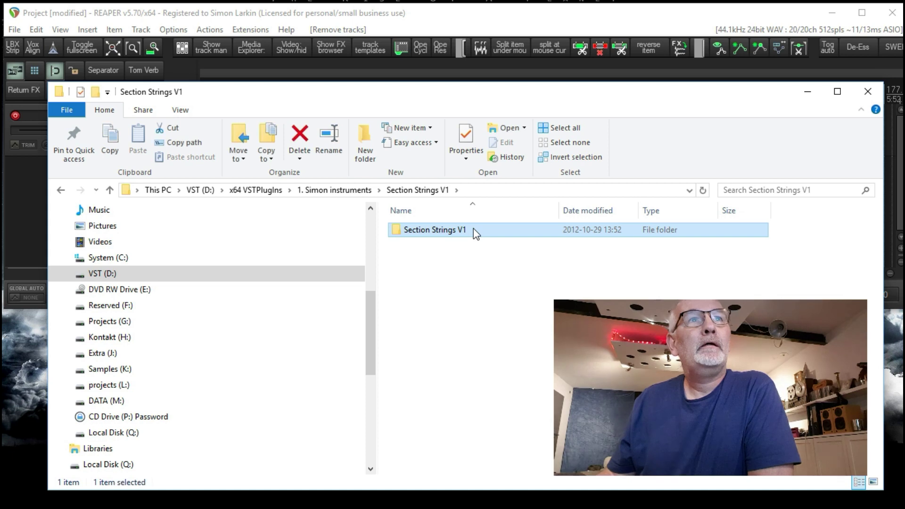
double_click(423, 230)
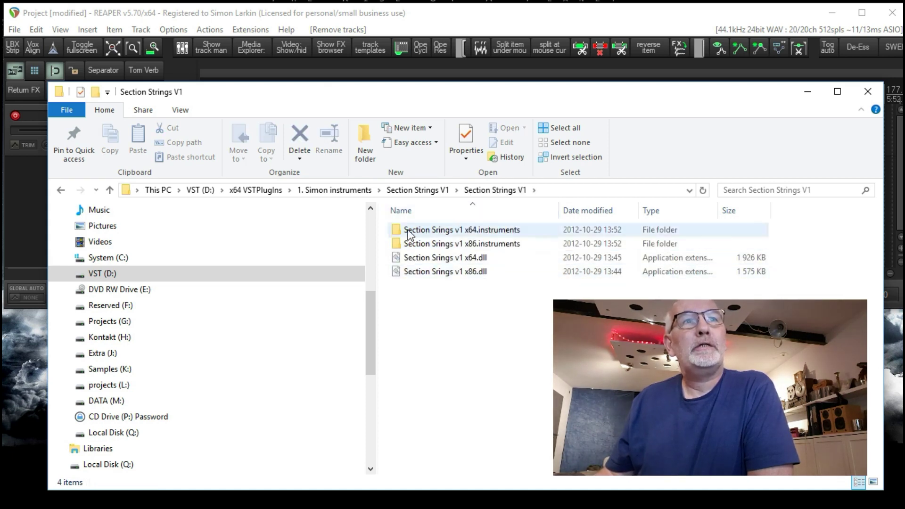
mouse_move(438, 278)
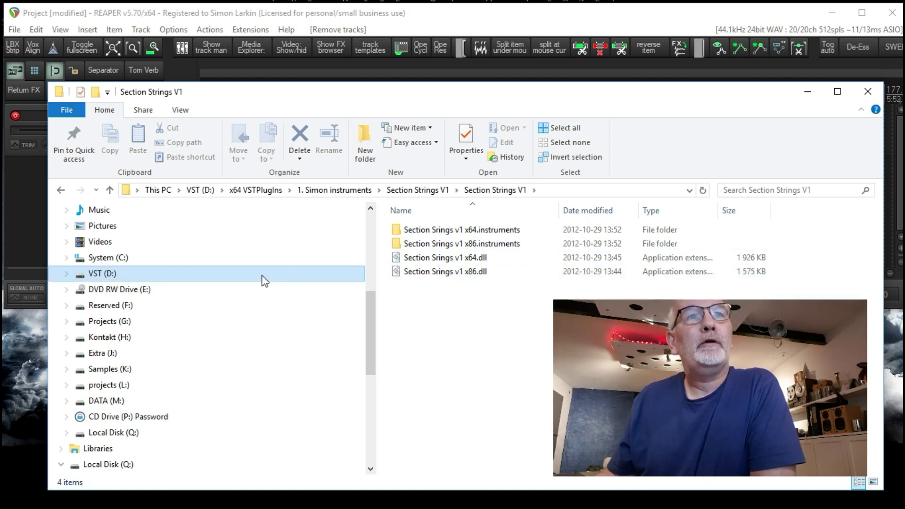
mouse_move(494, 277)
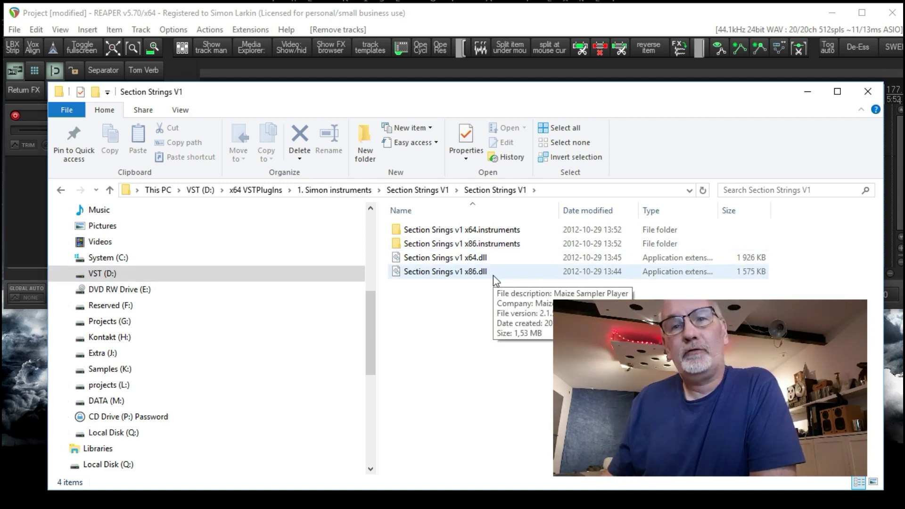
click(493, 276)
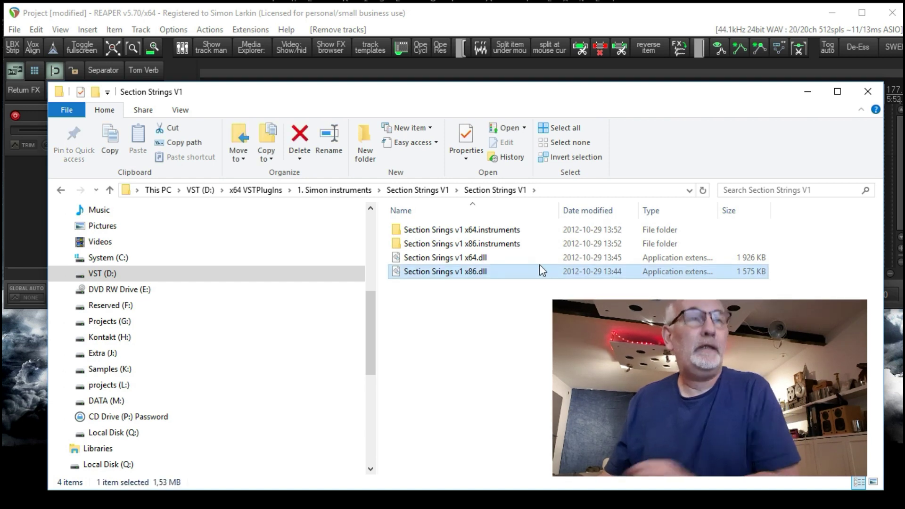
ctrl+click(521, 244)
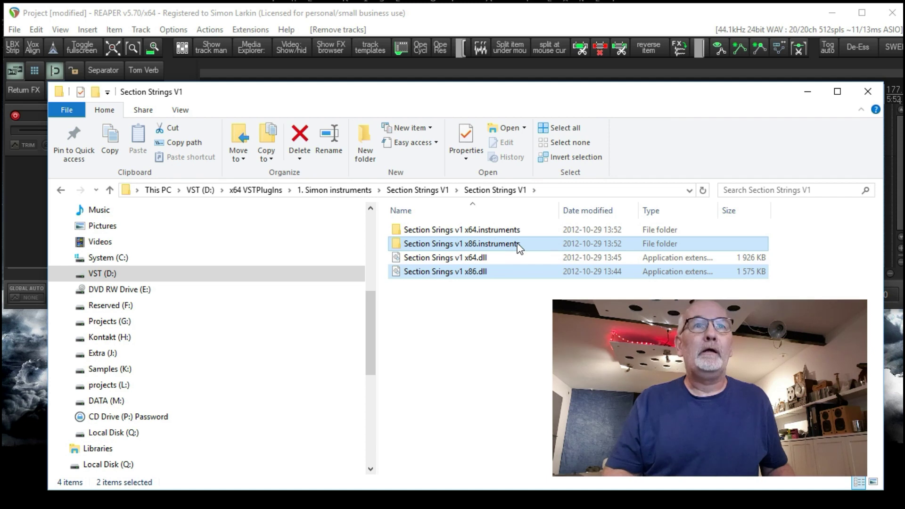
key(Delete)
click(521, 273)
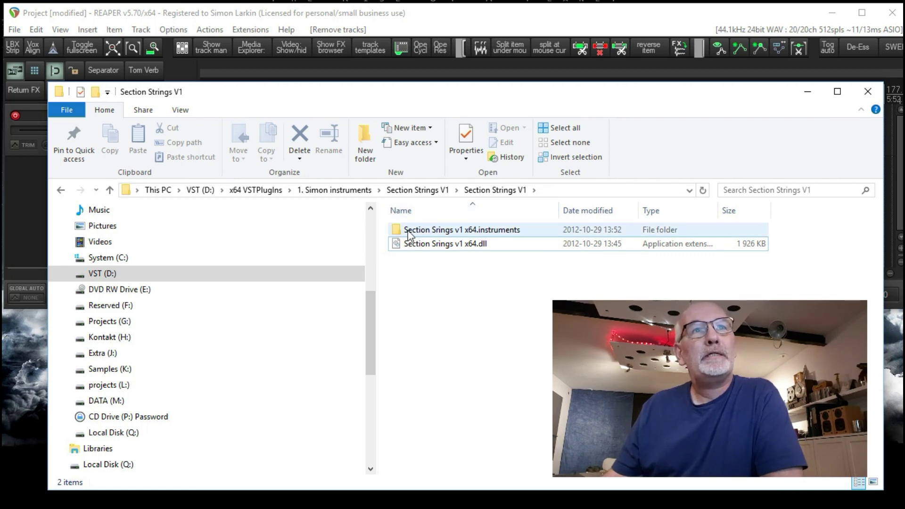
Step: Check the x64 .instruments folder, then go back up to 1. Simon instruments
double_click(490, 230)
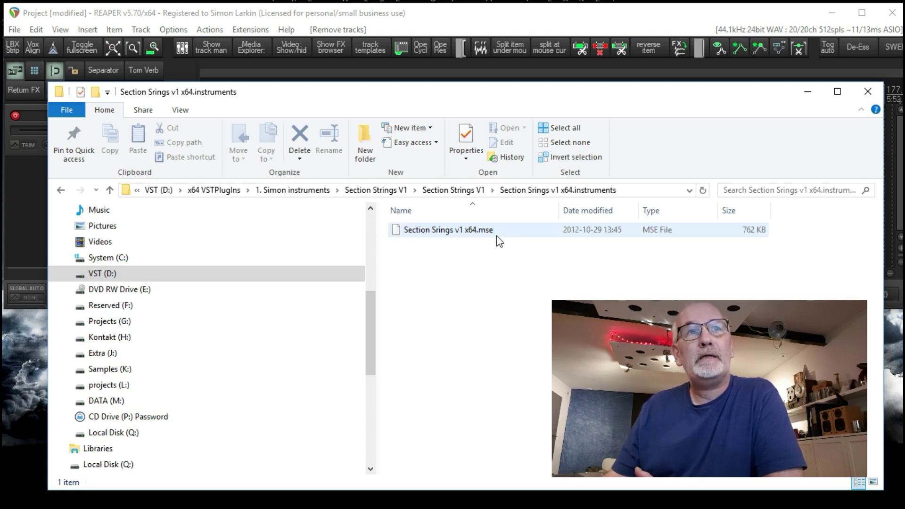
click(61, 191)
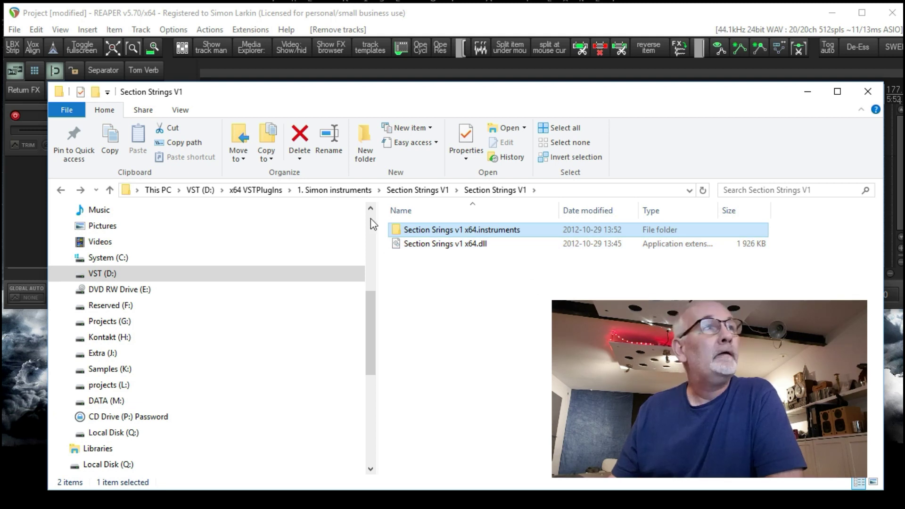
click(62, 190)
click(61, 190)
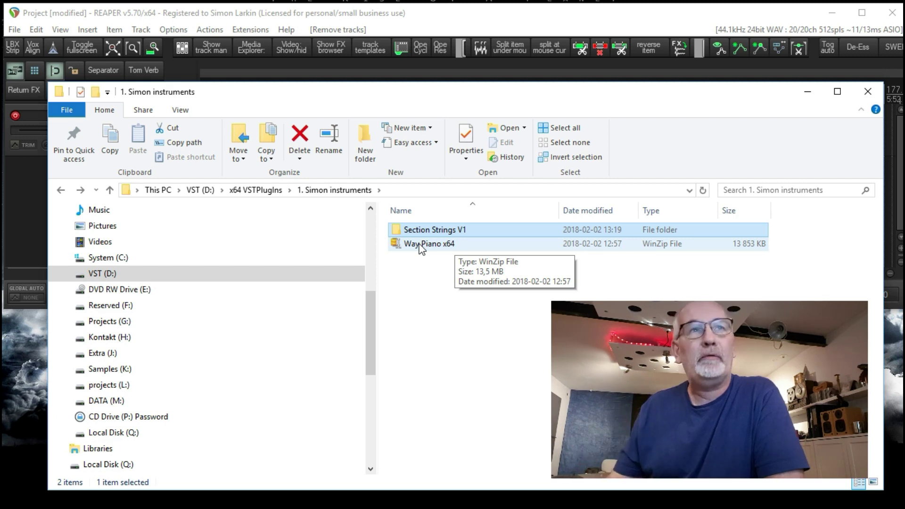
Step: Extract the Way Piano x64 archive here and delete its zip
click(421, 247)
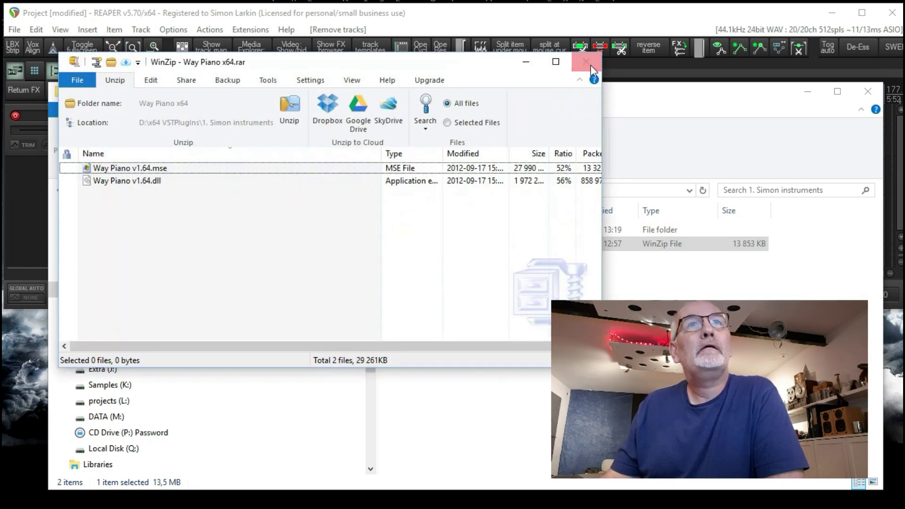
click(590, 65)
right_click(454, 251)
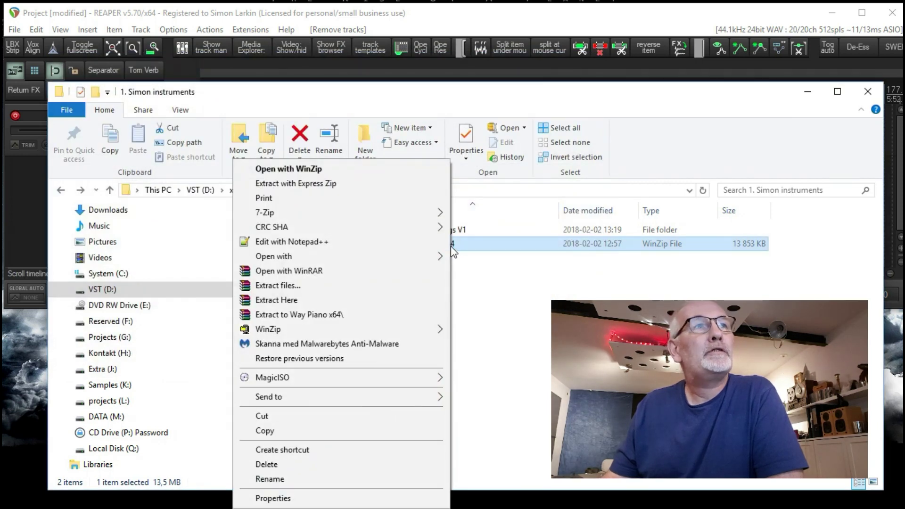
click(345, 301)
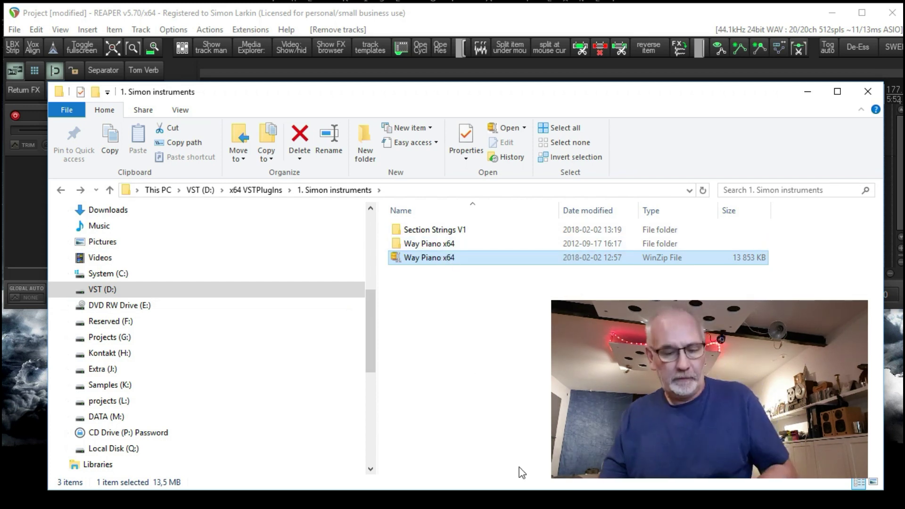
key(Delete)
click(522, 317)
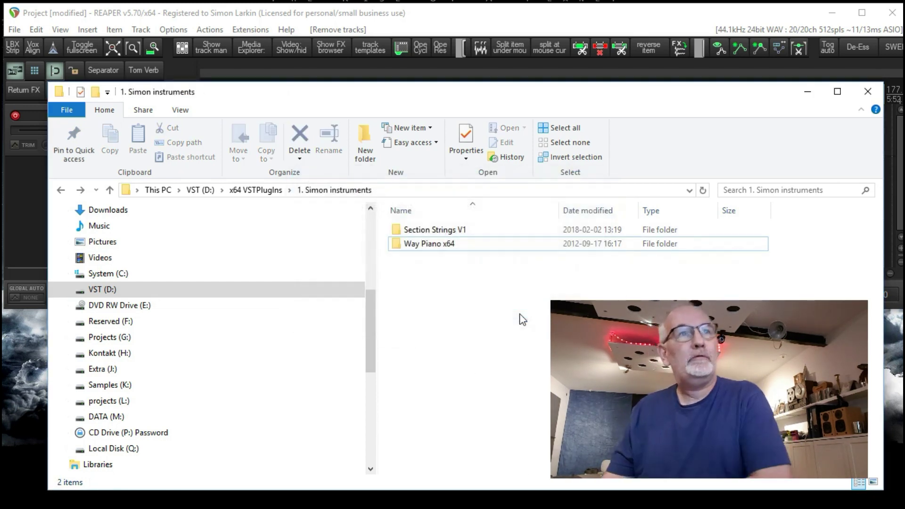
Step: Inspect the extracted Way Piano v1.64 .instruments folder, then return to 1. Simon instruments
double_click(479, 249)
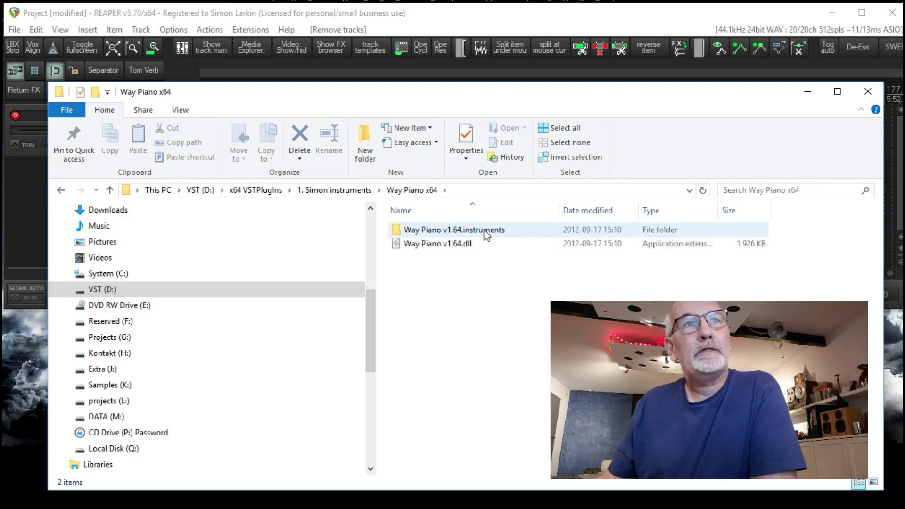
double_click(484, 231)
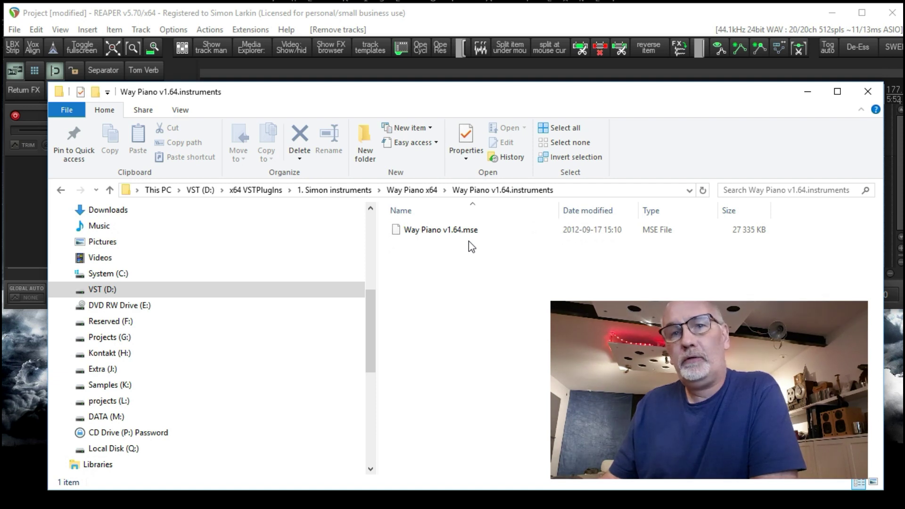
click(60, 189)
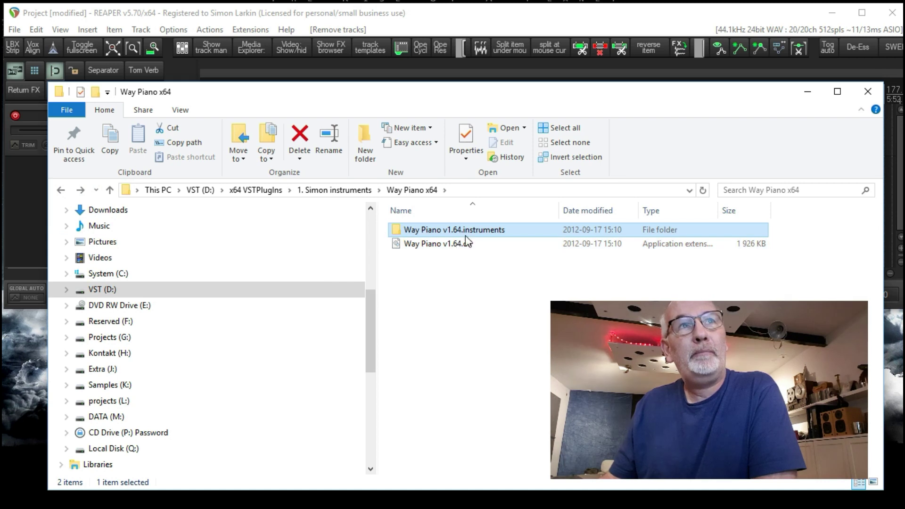
click(61, 190)
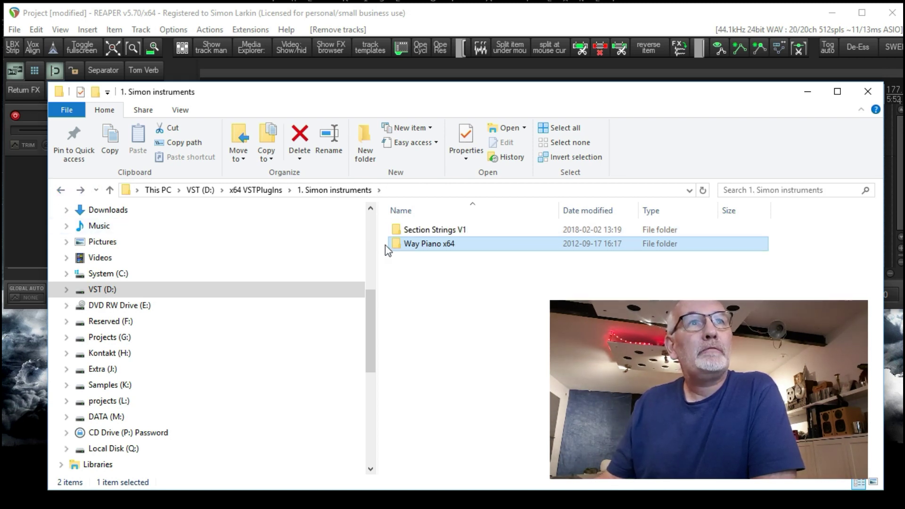
Step: Look inside Section Strings V1 and its nested Section Strings V1 subfolder
double_click(426, 229)
double_click(429, 234)
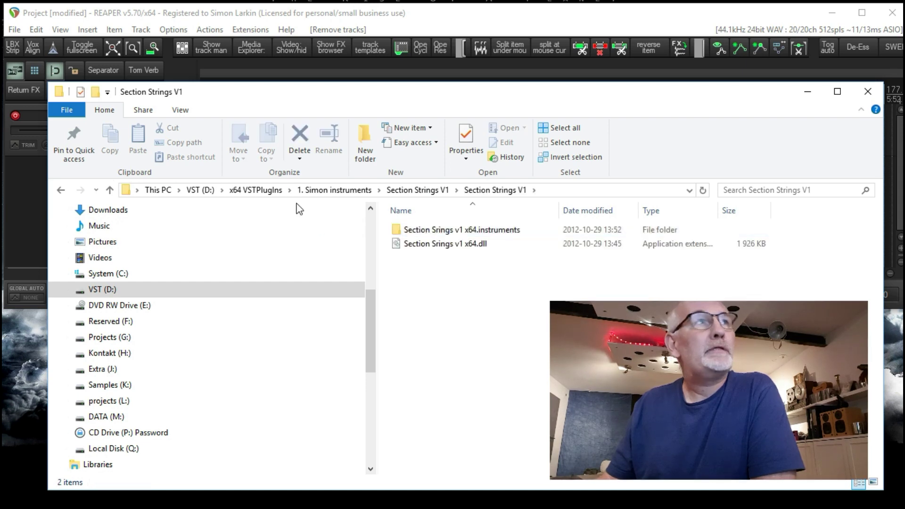
click(62, 191)
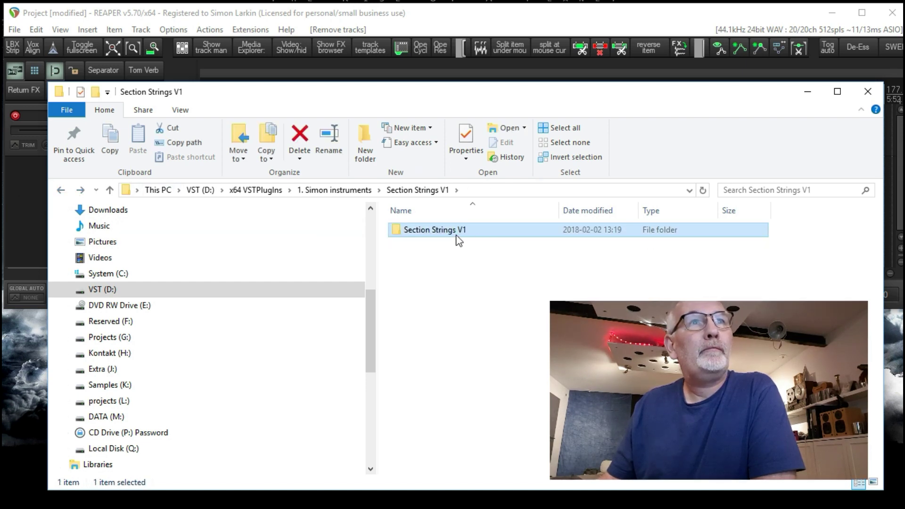
Step: Cut the nested Section Strings V1 folder and paste it into 1. Simon instruments to merge it
right_click(439, 231)
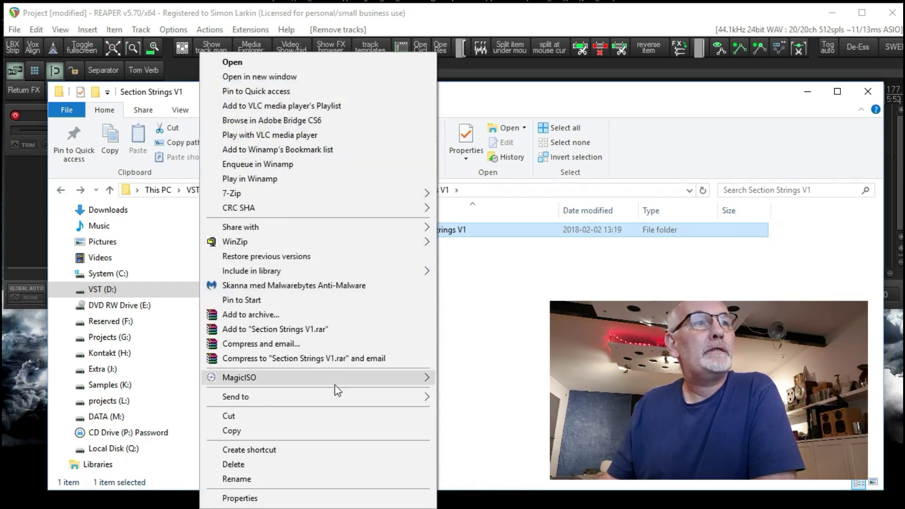
click(300, 417)
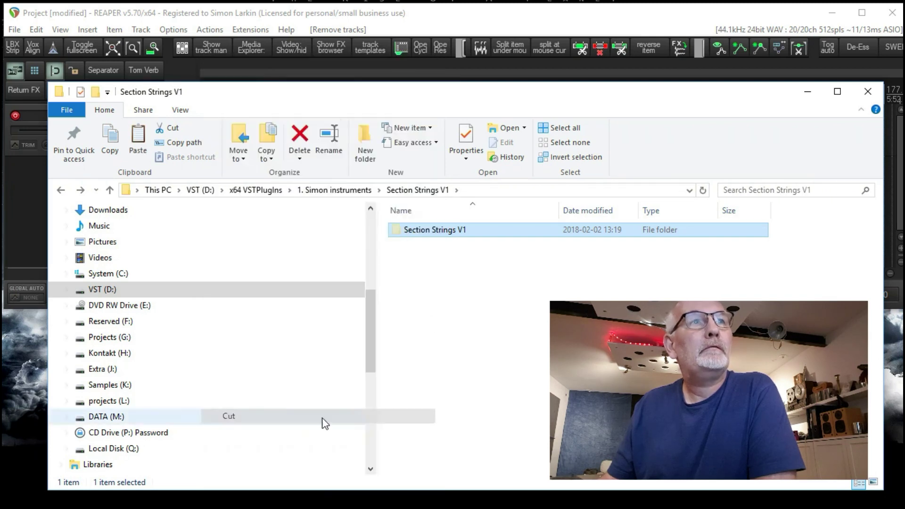
click(327, 189)
right_click(399, 285)
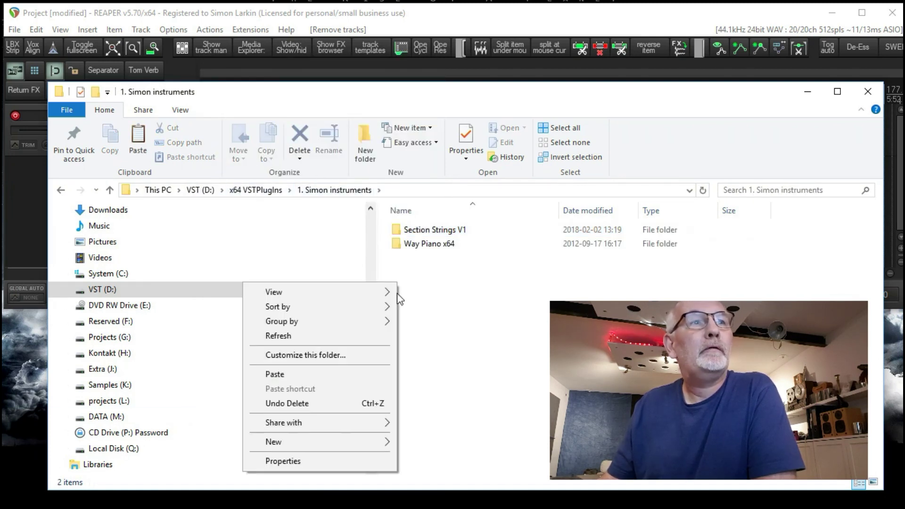
click(289, 374)
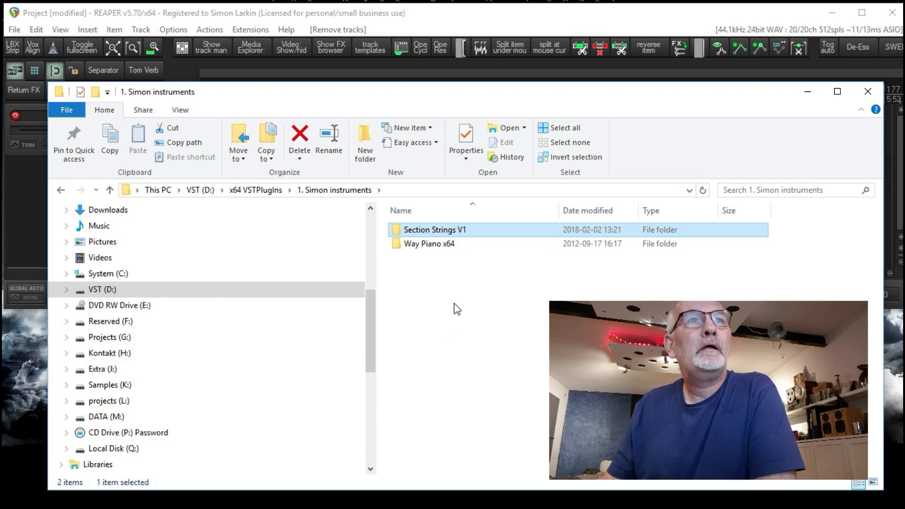
double_click(460, 231)
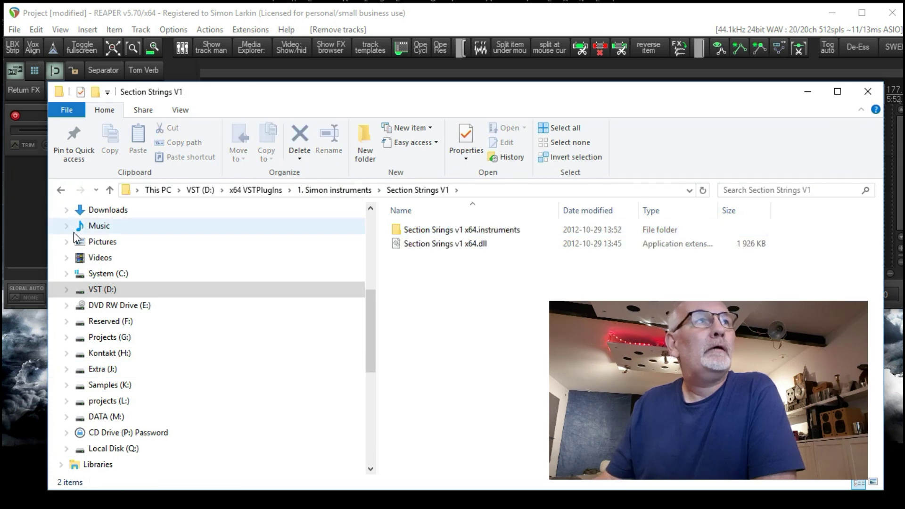
click(61, 191)
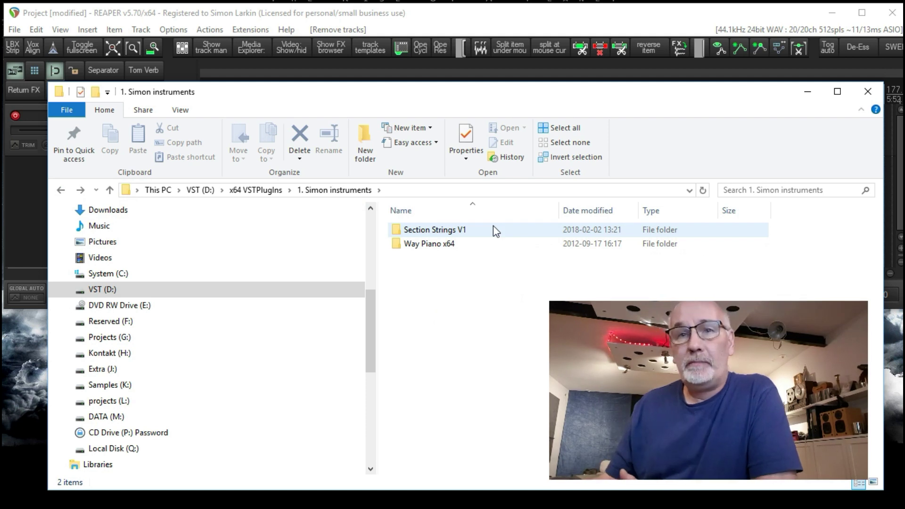
Step: Inspect Section Strings V1 and its x64 .instruments folder
click(506, 243)
click(473, 234)
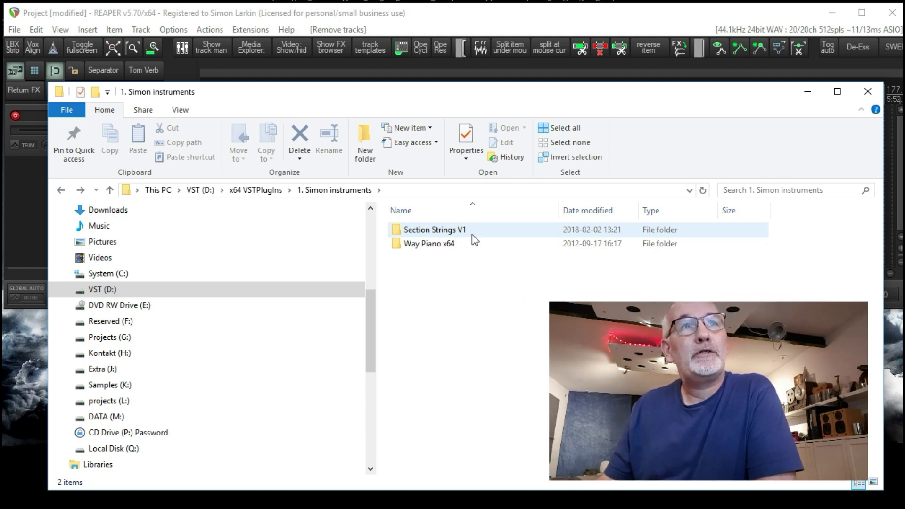
double_click(472, 231)
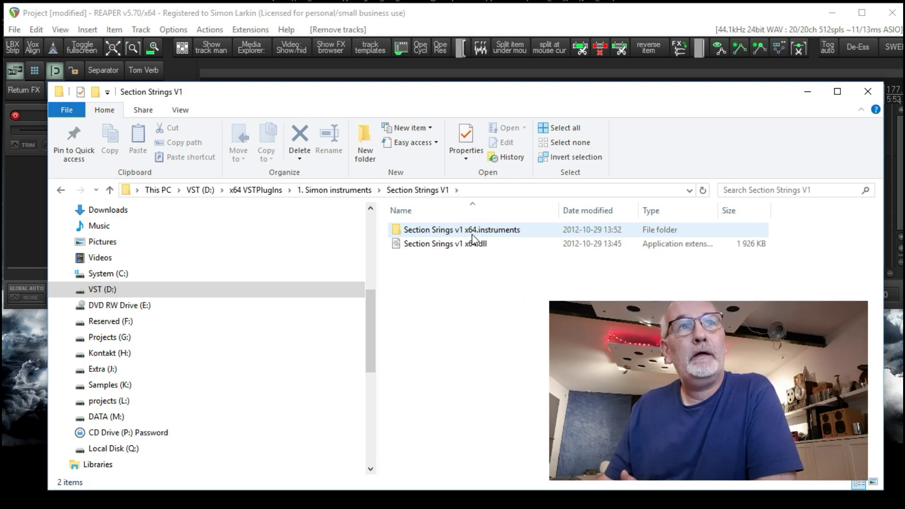
double_click(490, 230)
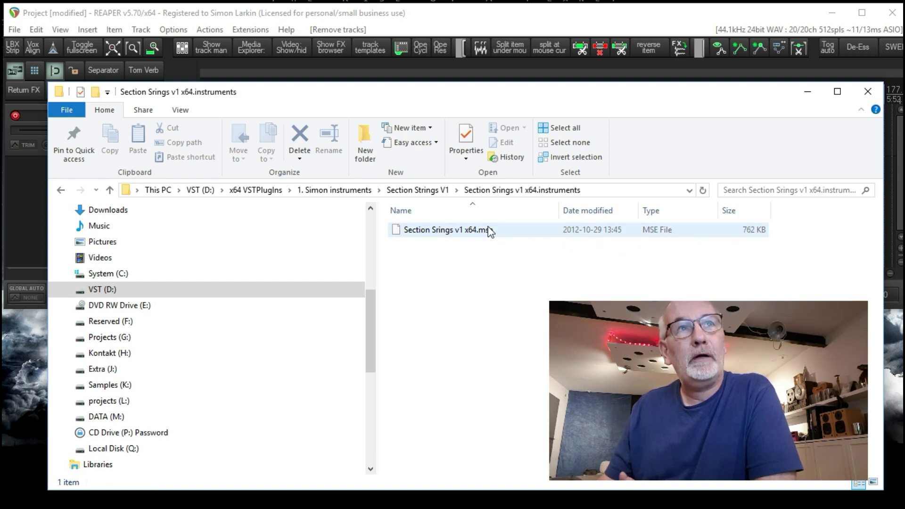
click(60, 190)
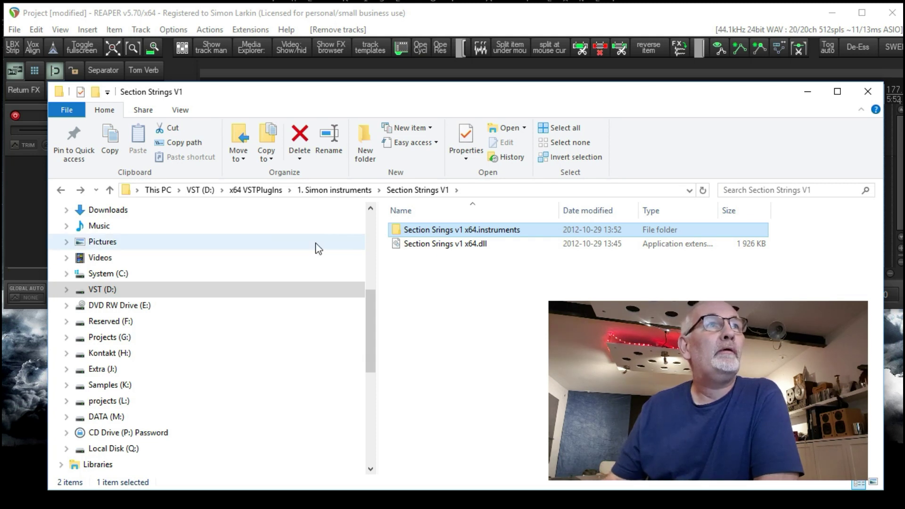
Step: Navigate from VST (D:) back into x64 VSTPlugIns › 1. Simon instruments
click(203, 194)
scroll(441, 311, down, 3)
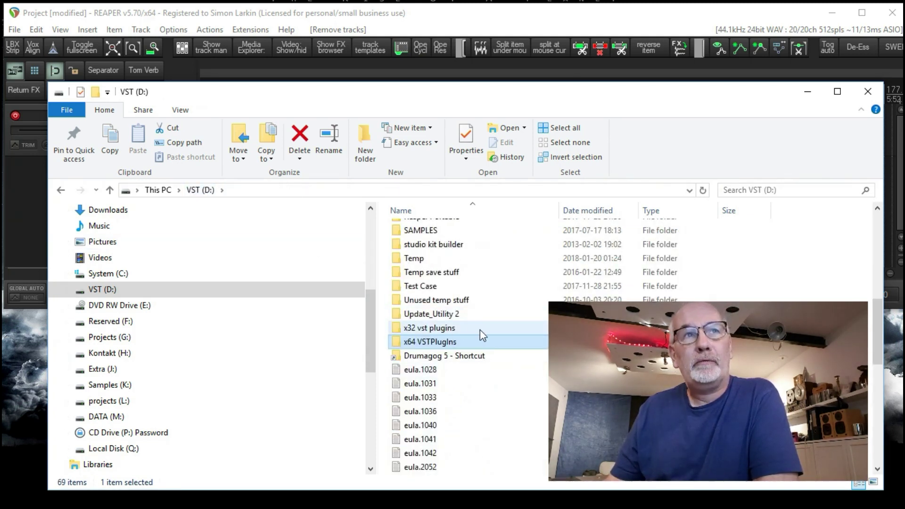
double_click(479, 343)
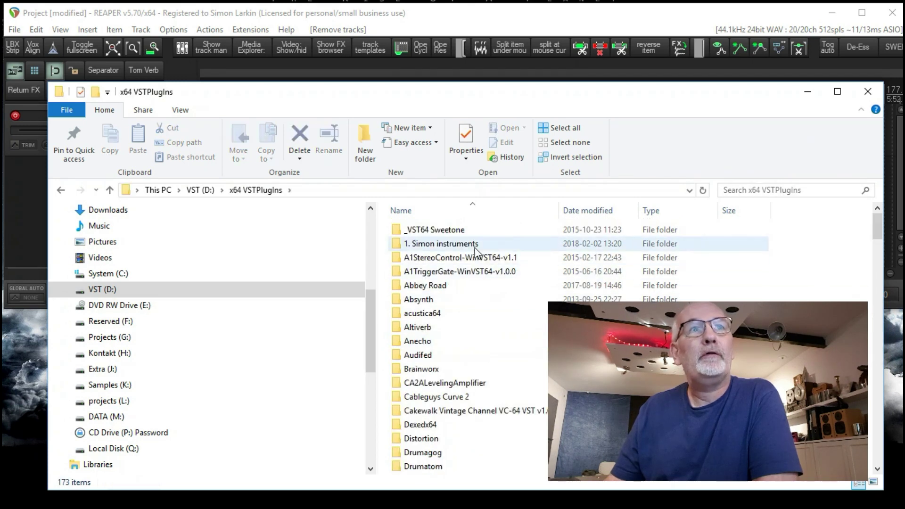
double_click(473, 245)
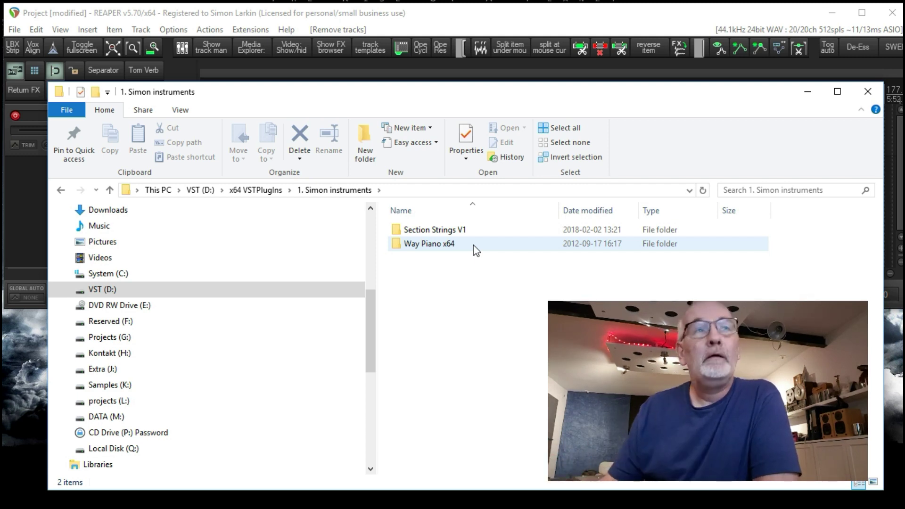
Step: Close File Explorer, glance through REAPER's Track menu, then begin quitting REAPER
click(868, 91)
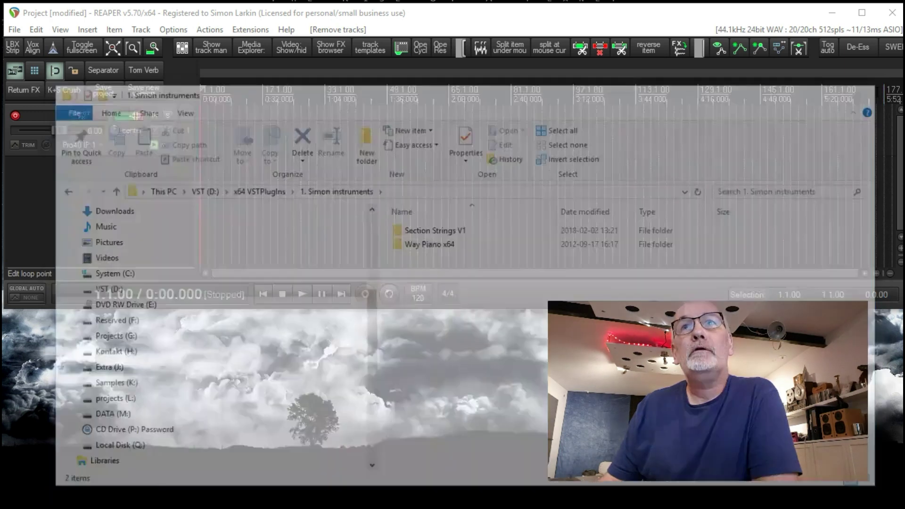
click(166, 230)
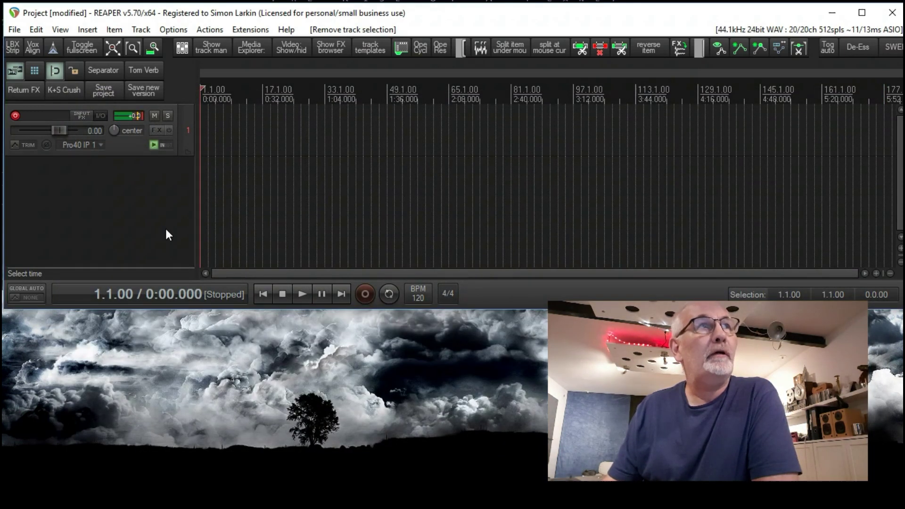
click(141, 31)
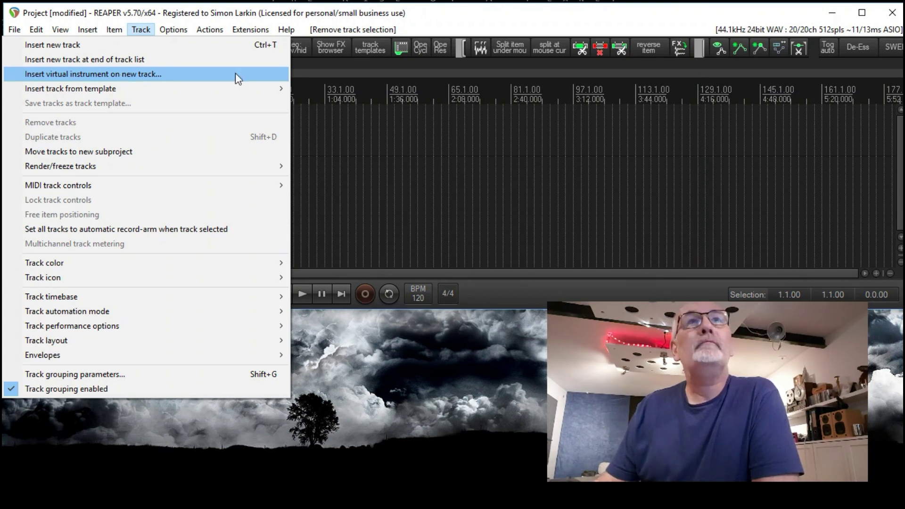
click(648, 22)
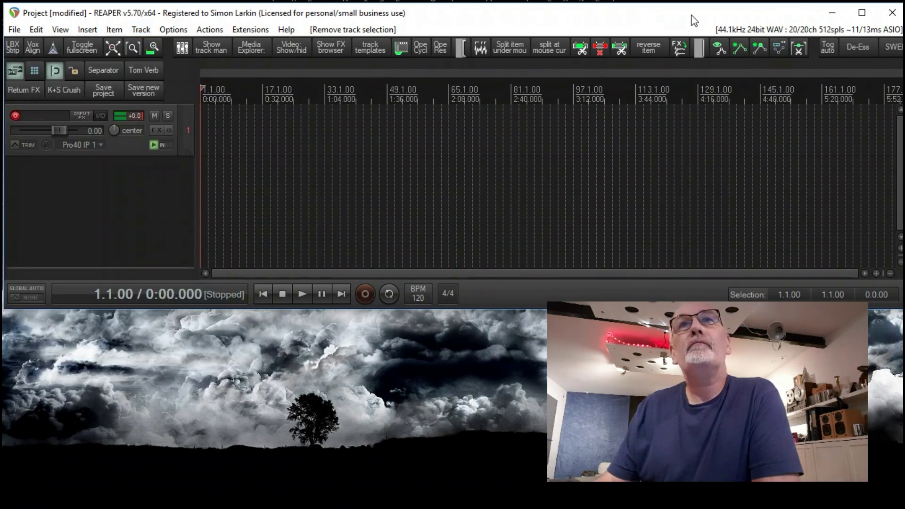
click(891, 14)
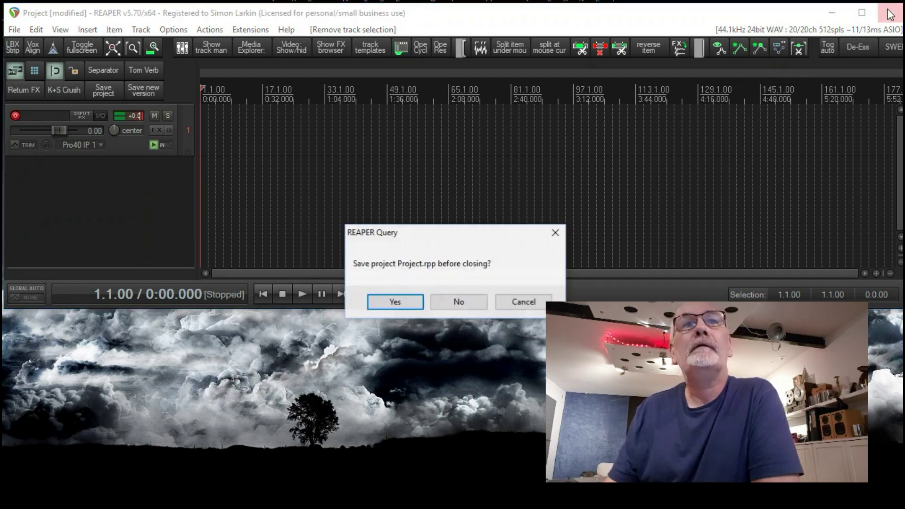
Step: Quit REAPER without saving, restart it, and reopen Project.rpp via File > Open project
click(443, 308)
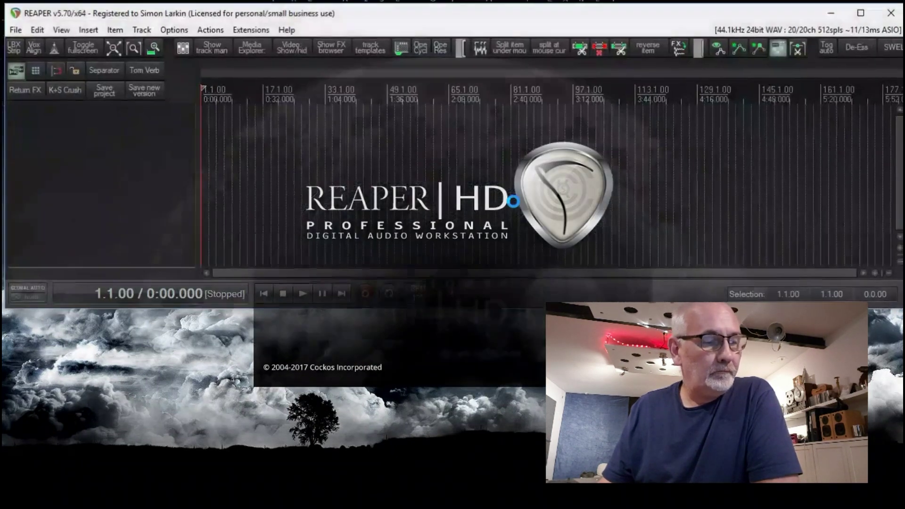
click(14, 29)
click(23, 60)
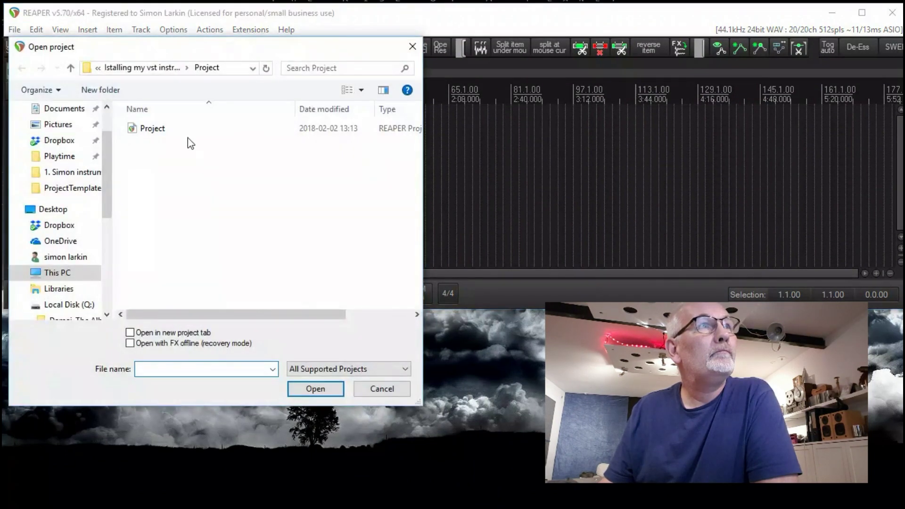
double_click(183, 127)
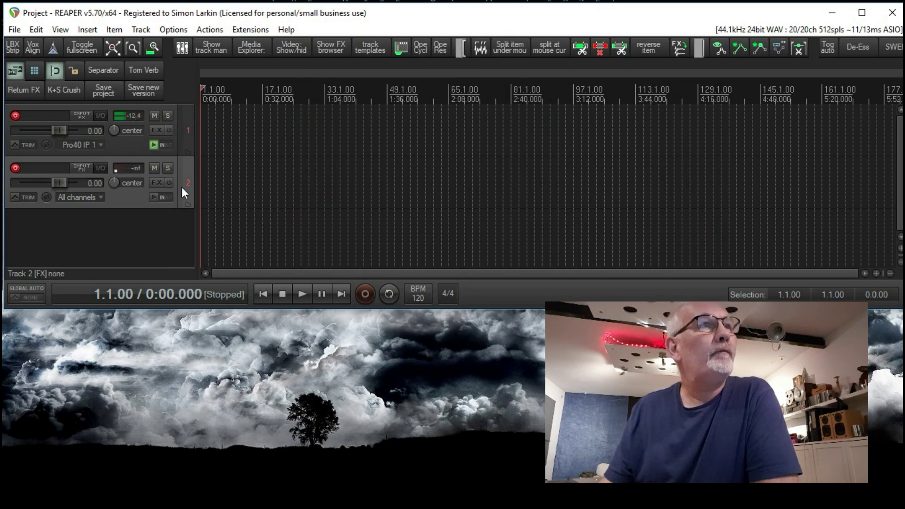
Step: Delete track 2 and load VSTi: Section Strings (Ensamusic) as a virtual instrument on a new track
key(Delete)
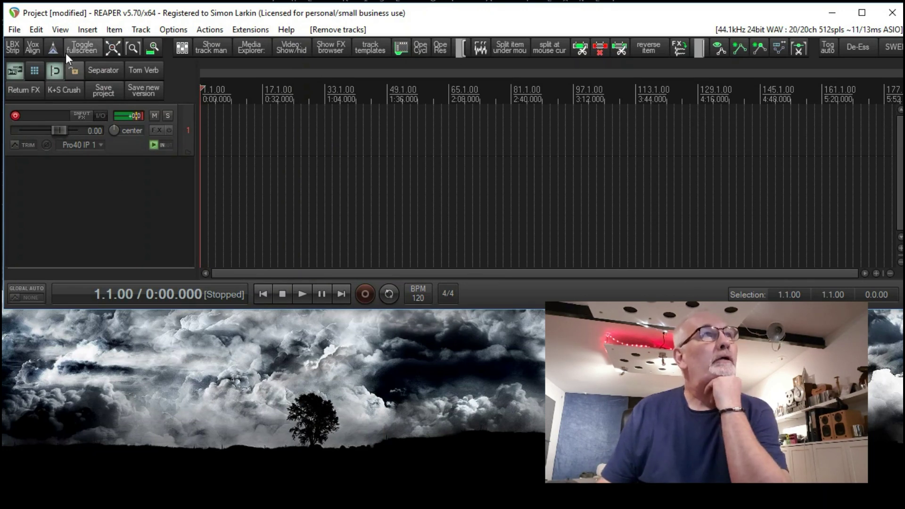
click(95, 30)
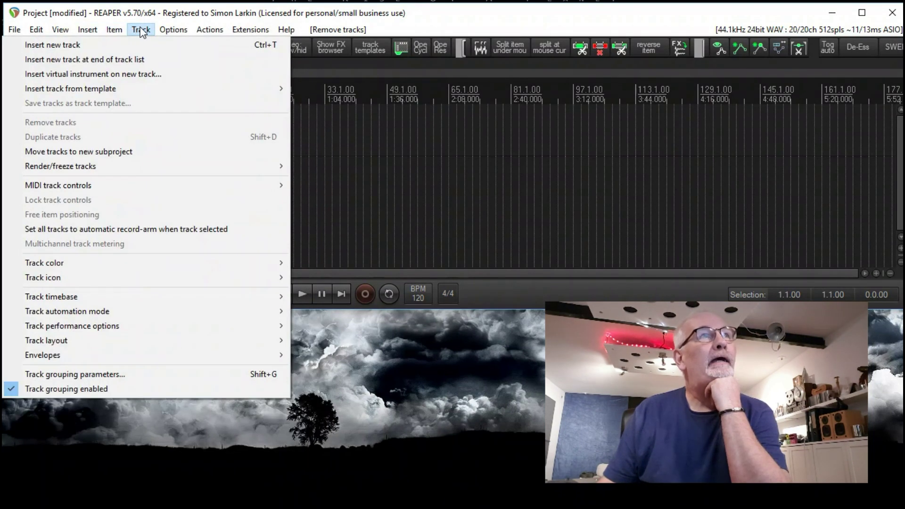
click(157, 83)
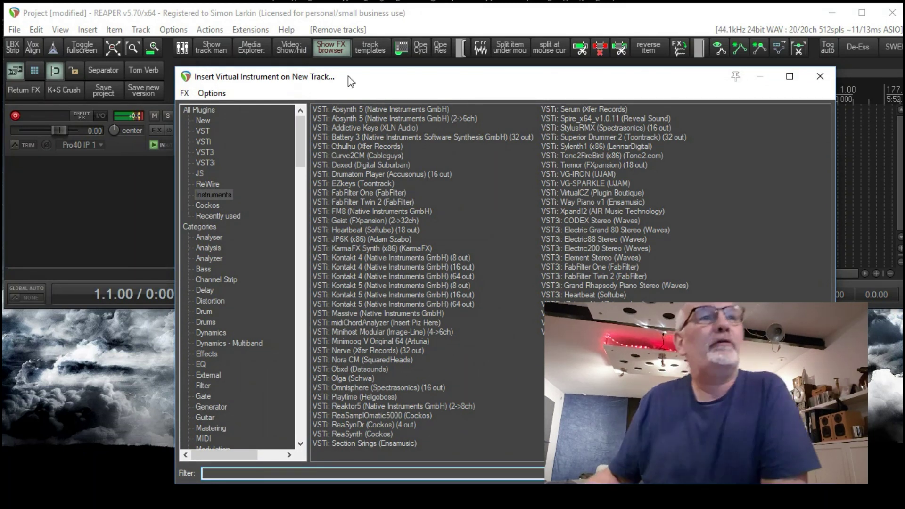
click(353, 446)
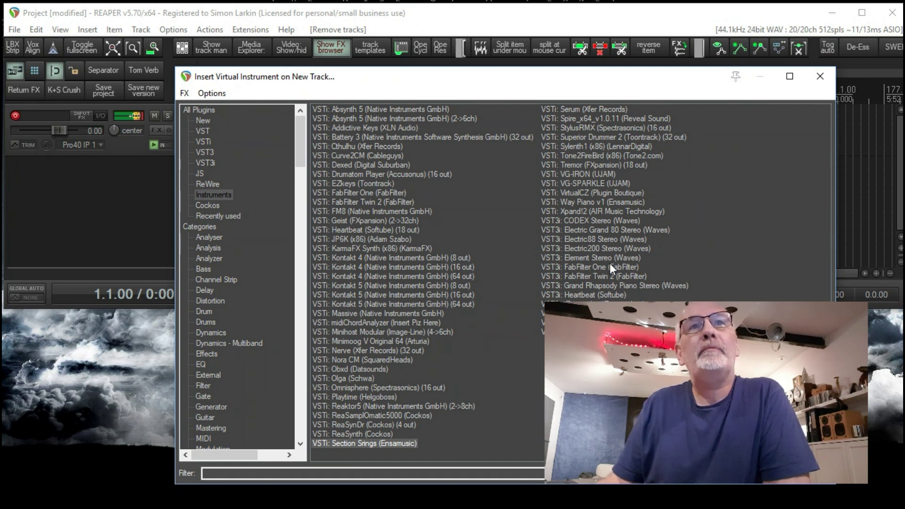
click(592, 202)
double_click(351, 443)
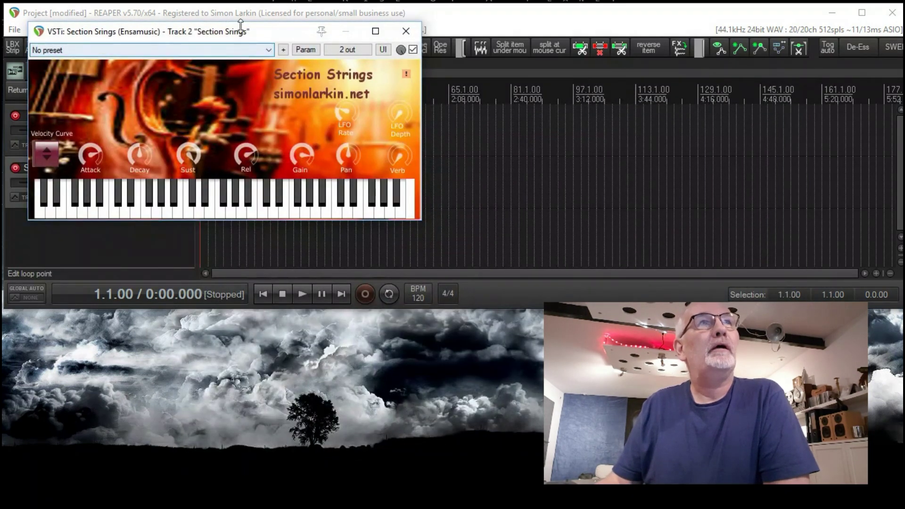
Step: Move the Section Strings window aside, test a note, and review track 2's input choices unchanged
drag(239, 32, 558, 70)
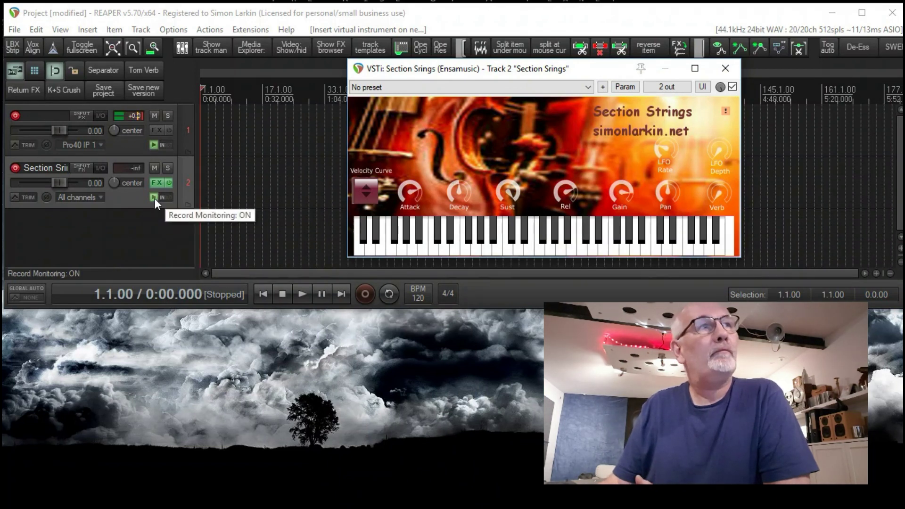
click(494, 238)
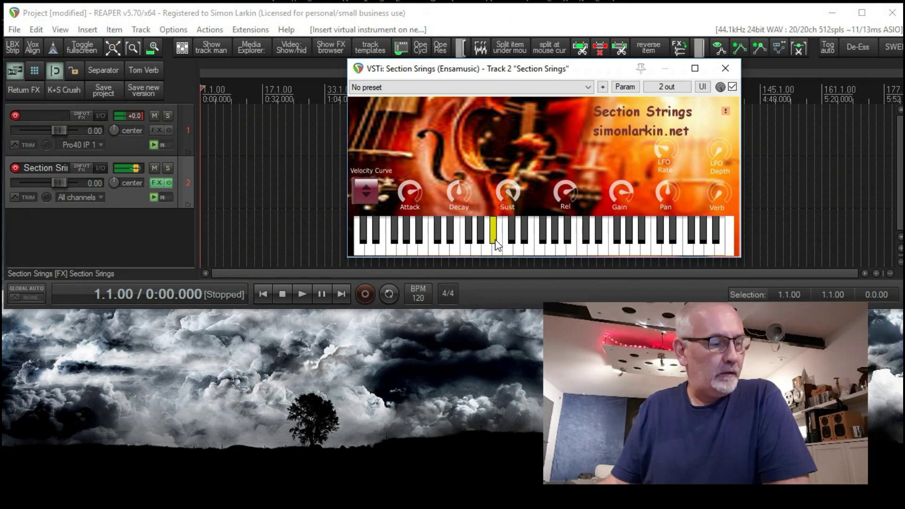
click(100, 198)
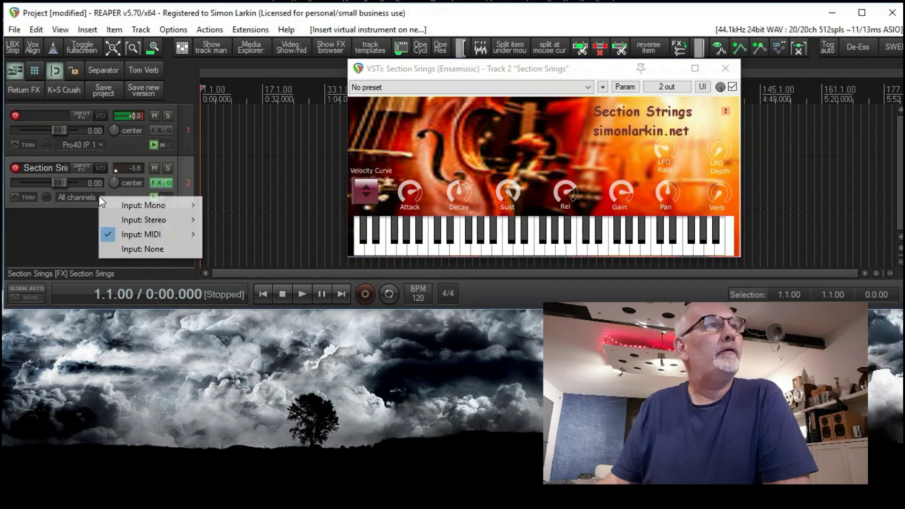
mouse_move(146, 236)
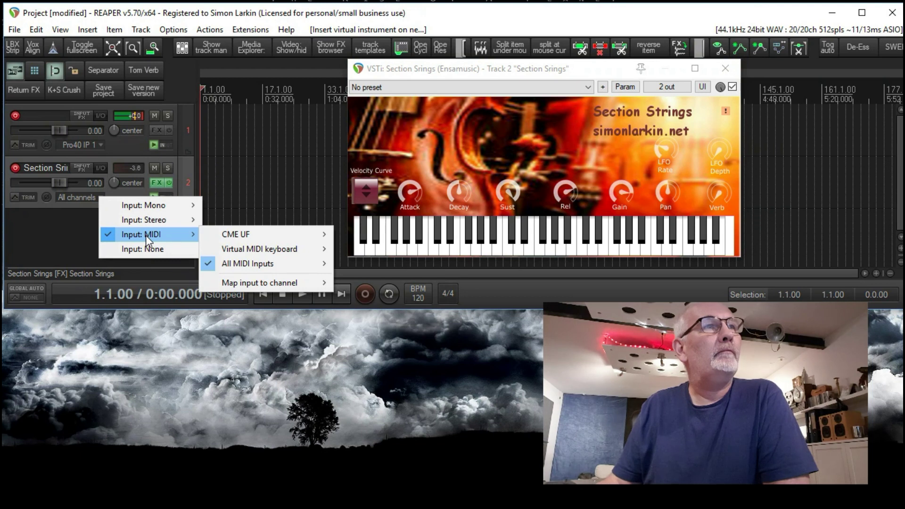
click(78, 239)
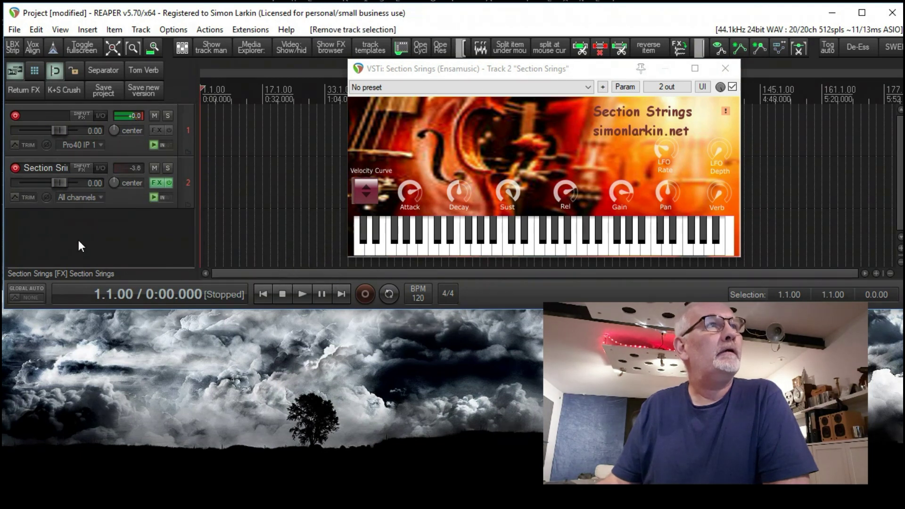
Step: Add ReaRoute 3 / ReaRoute 4 as track 2's hardware output and test a strings note
click(100, 165)
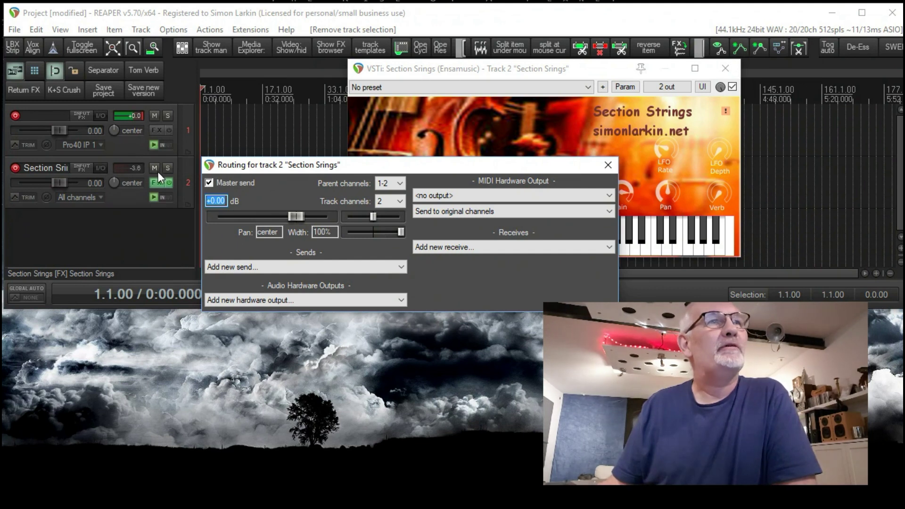
click(325, 304)
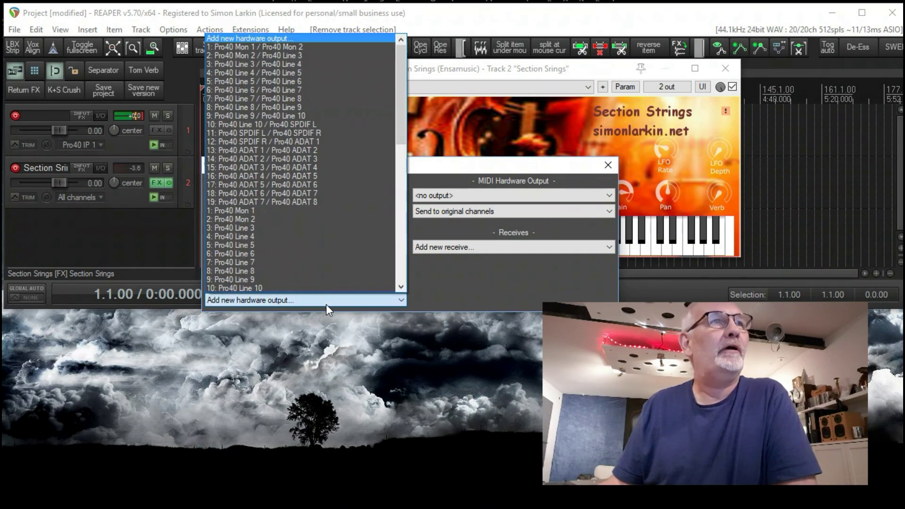
scroll(345, 239, down, 5)
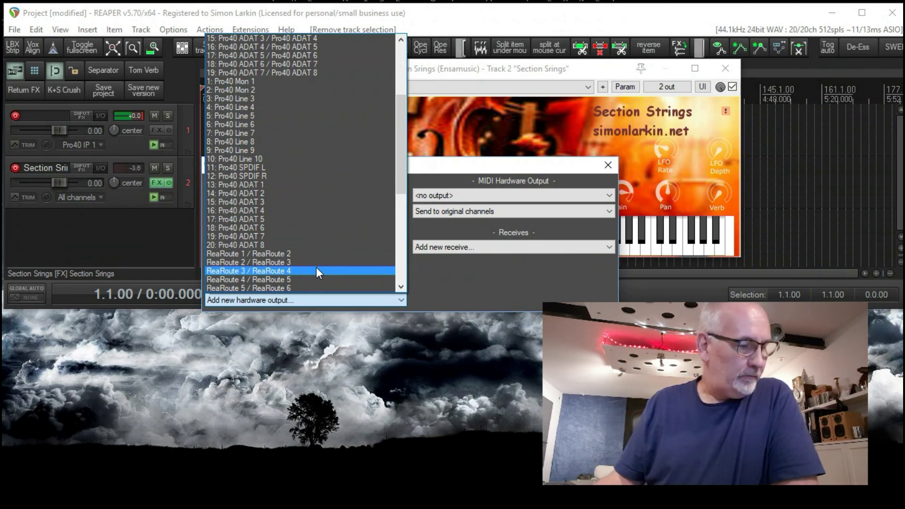
click(316, 269)
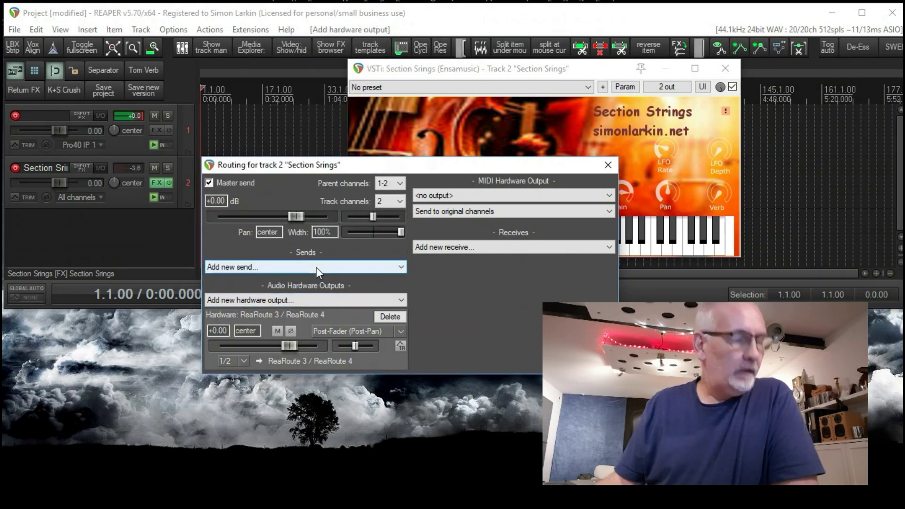
click(608, 165)
click(539, 243)
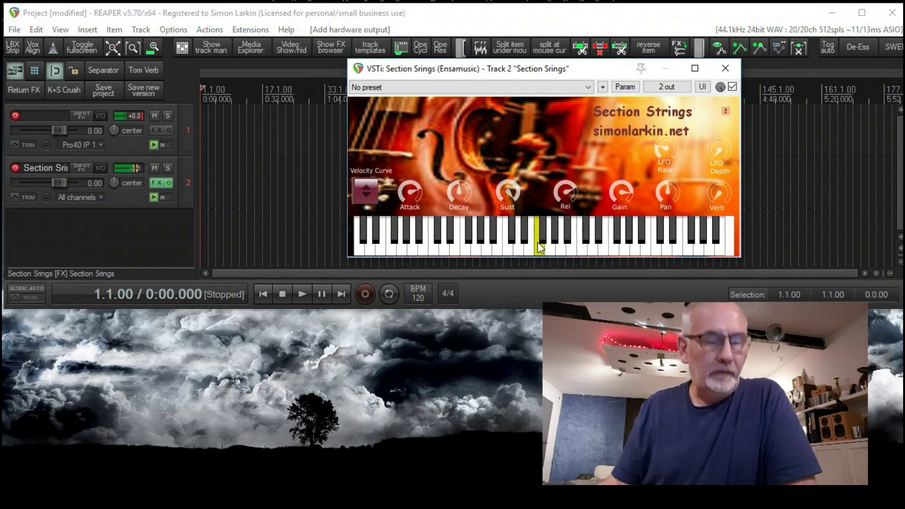
Step: Play a series of low, high and descending notes on the Section Strings keyboard
click(516, 253)
click(413, 247)
click(383, 248)
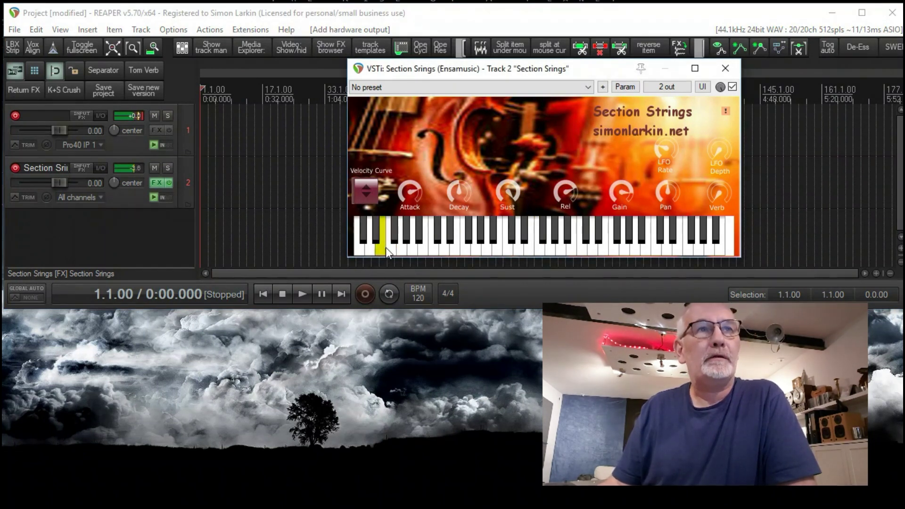
click(578, 250)
click(635, 250)
click(679, 250)
click(695, 248)
click(591, 253)
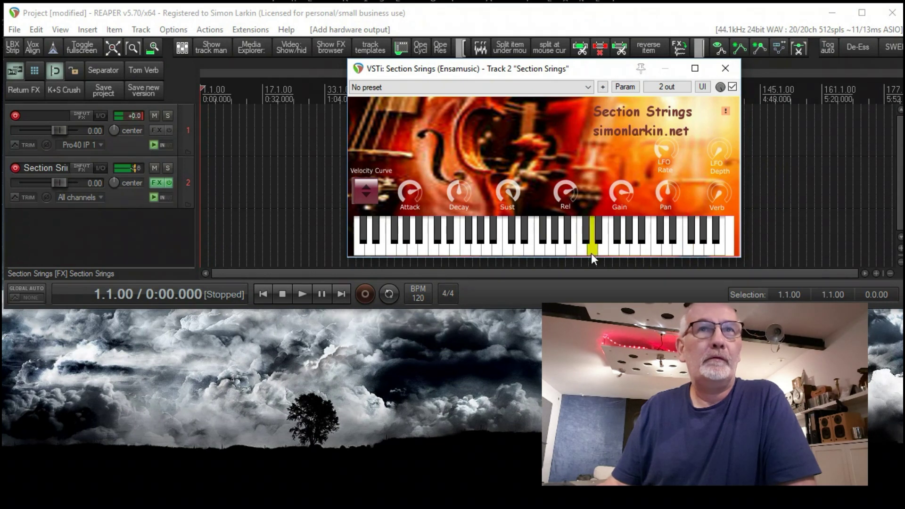
click(518, 253)
click(484, 254)
click(467, 254)
click(600, 245)
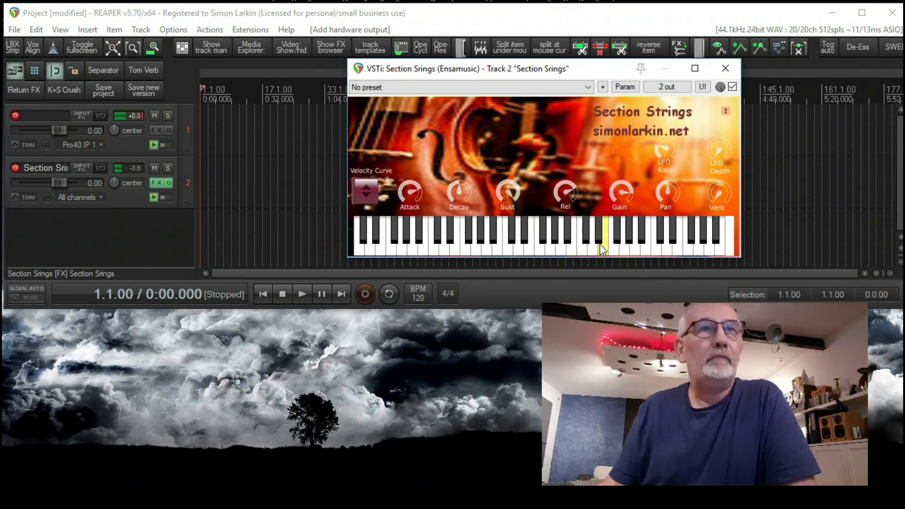
click(525, 248)
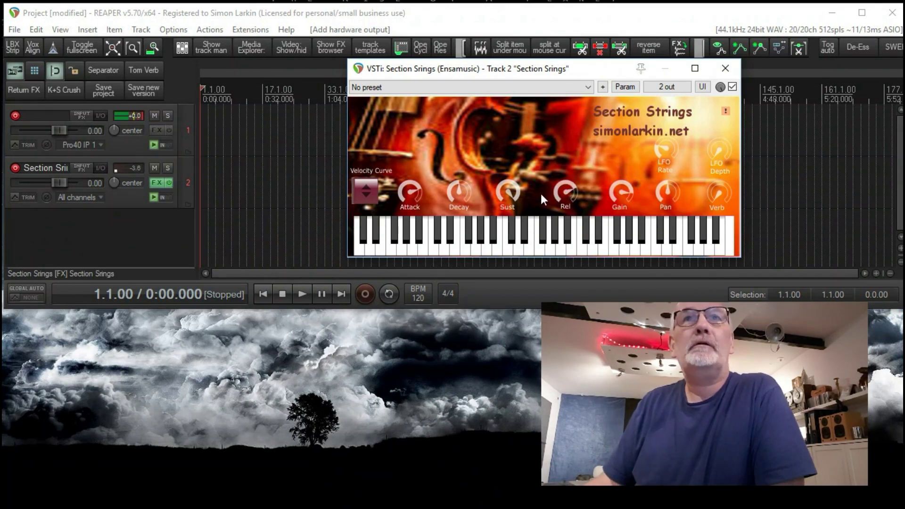
Step: Turn up the Verb knob, check the Velocity Curve options unchanged, and close the plugin window
drag(714, 191, 725, 188)
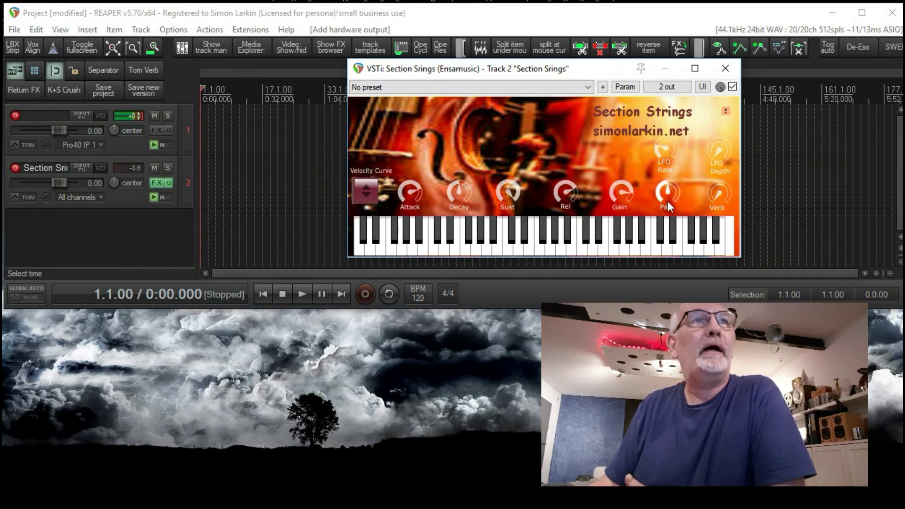
click(366, 194)
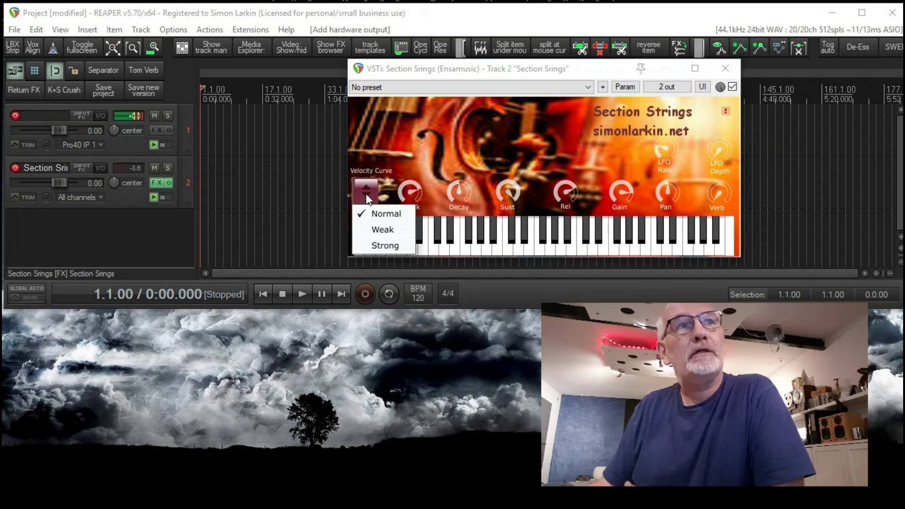
click(502, 159)
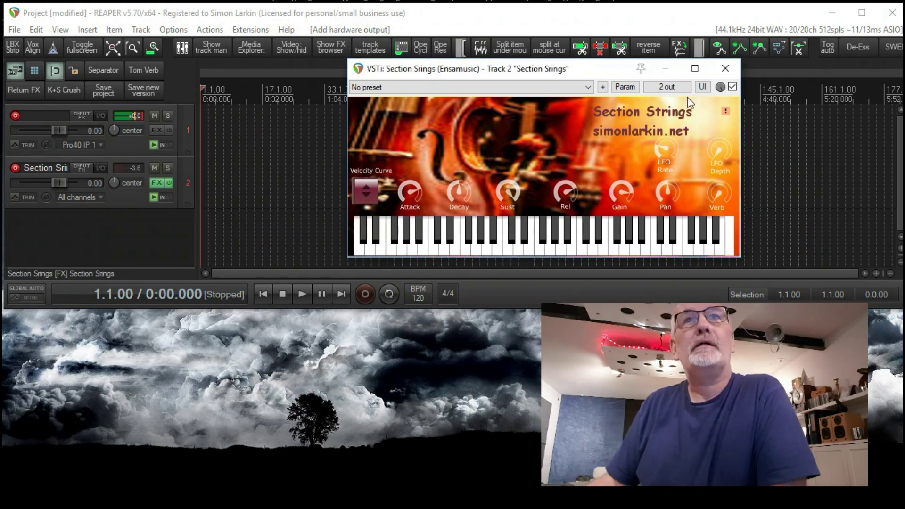
click(728, 69)
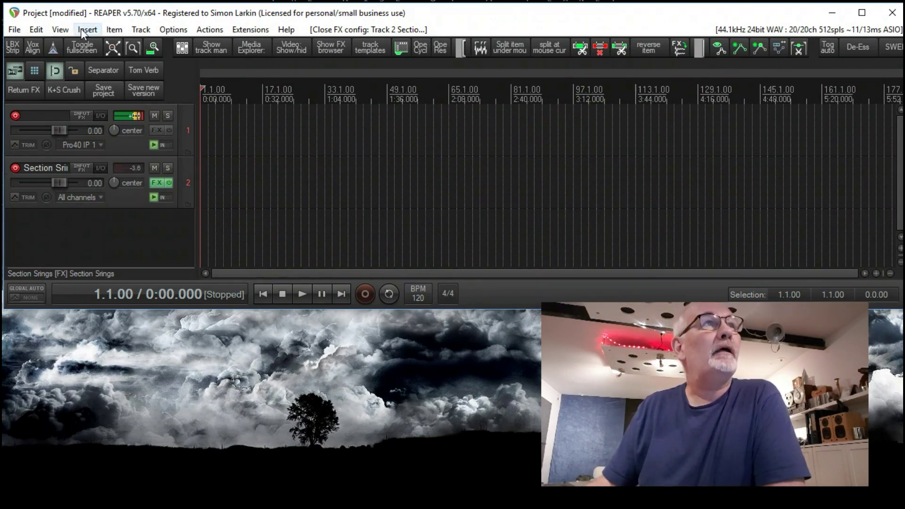
Step: Load VSTi: Way Piano v1 (Ensamusic) on a new third track and move its window to the centre
click(141, 29)
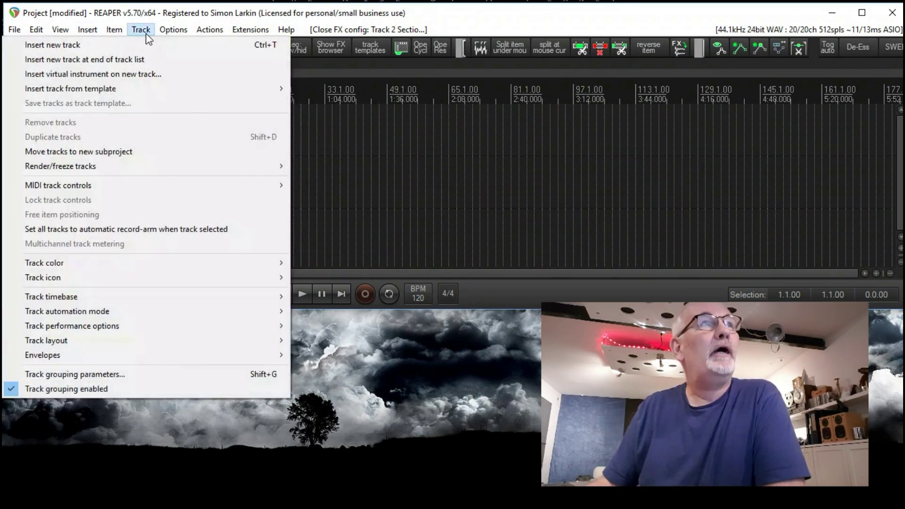
click(157, 73)
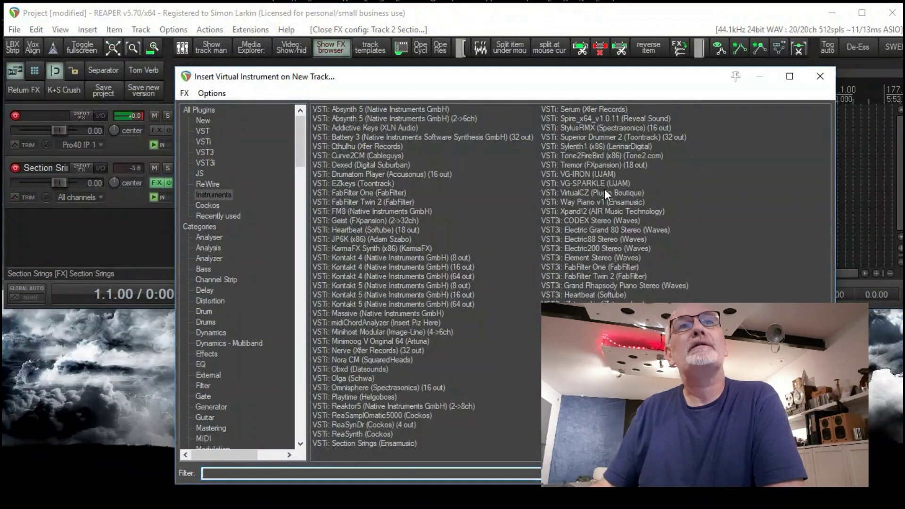
double_click(606, 201)
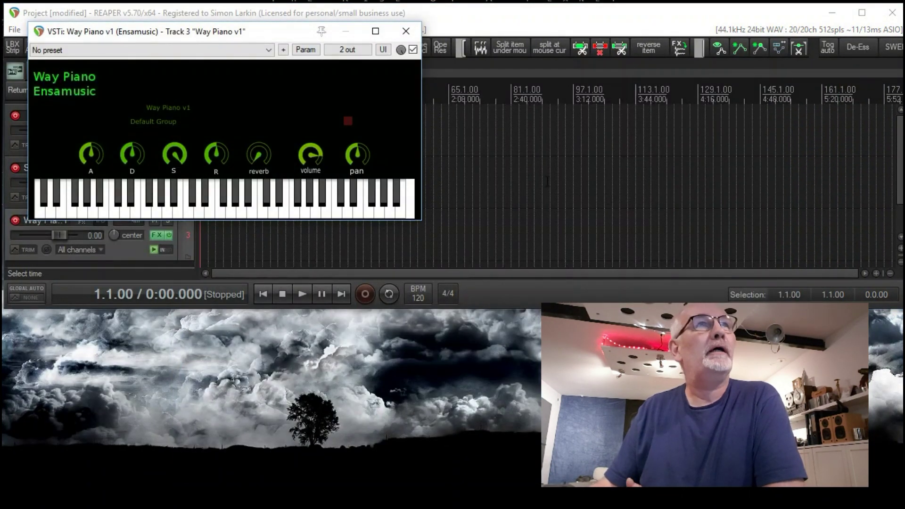
drag(210, 32, 519, 64)
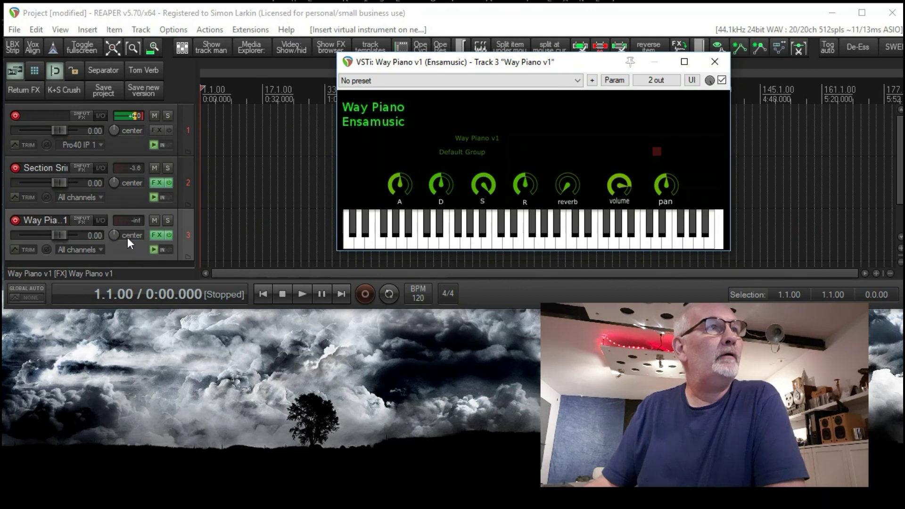
Step: Add ReaRoute 3 / ReaRoute 4 as the Way Piano track's hardware output
click(100, 220)
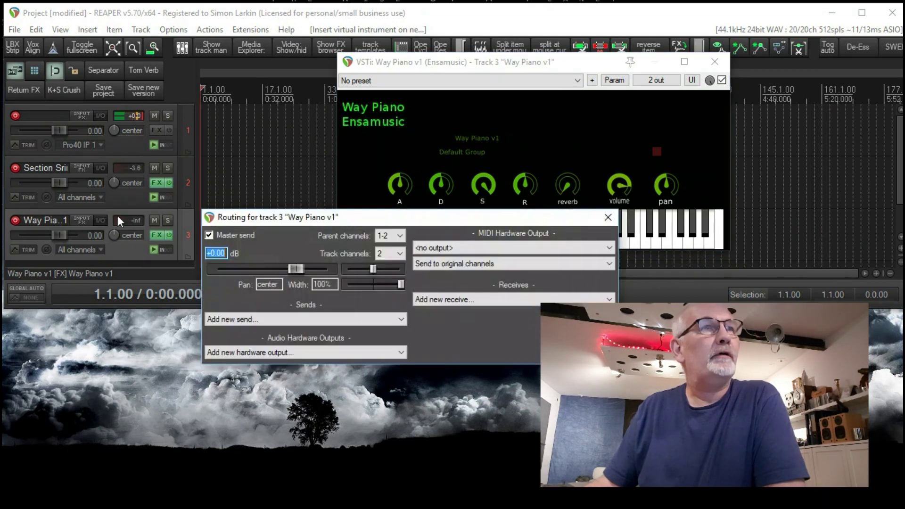
click(356, 352)
scroll(351, 308, down, 4)
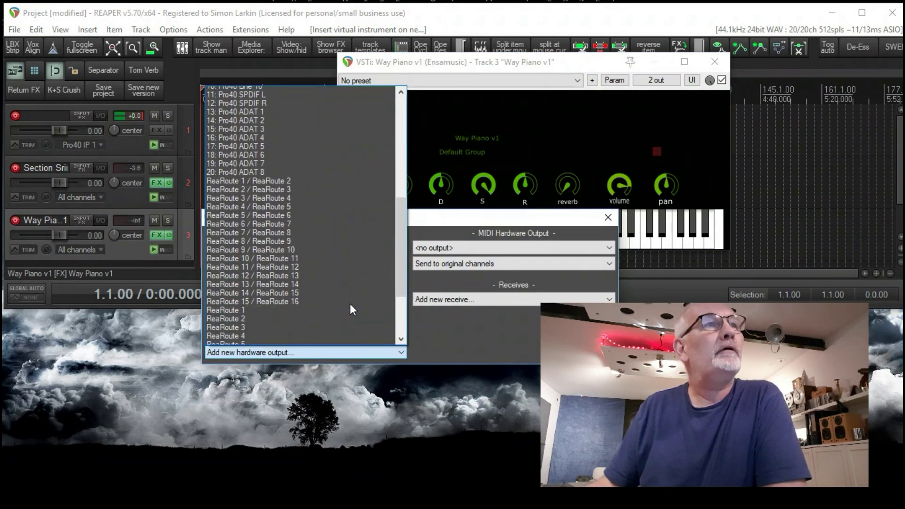
click(300, 198)
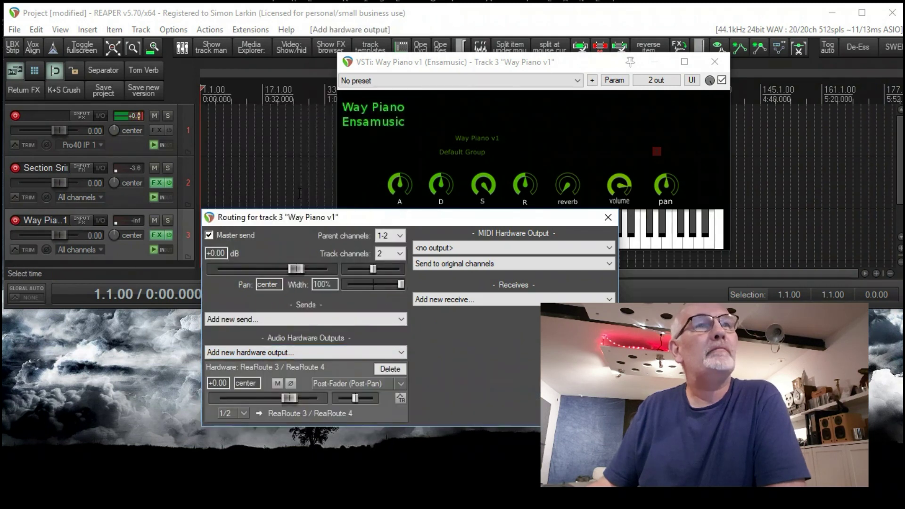
click(646, 233)
Step: Play a few notes on the Way Piano keyboard and compare with track 1's routing
click(602, 218)
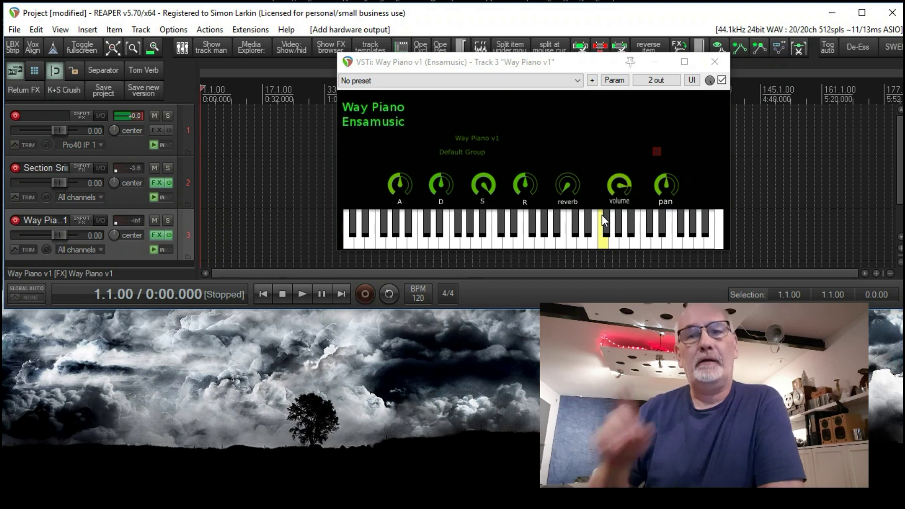
mouse_move(601, 215)
mouse_down()
mouse_move(528, 226)
mouse_move(463, 207)
mouse_move(403, 174)
mouse_up()
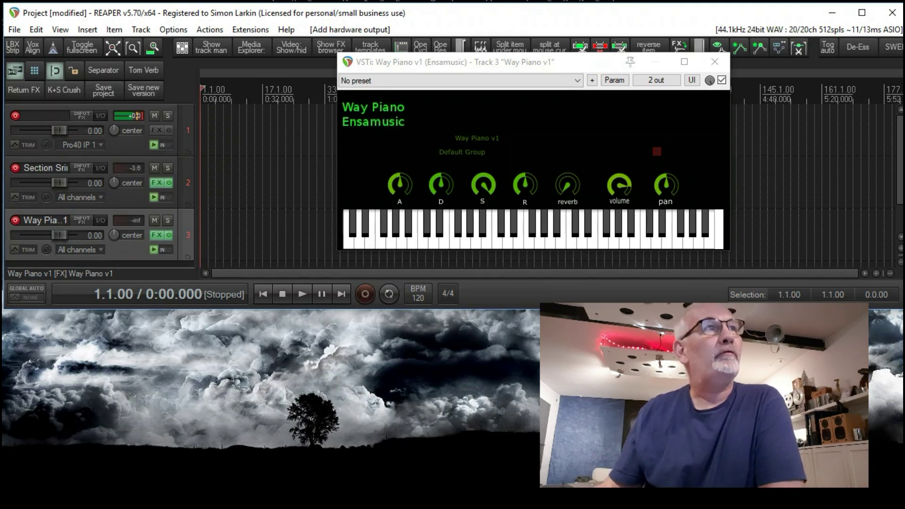
click(104, 114)
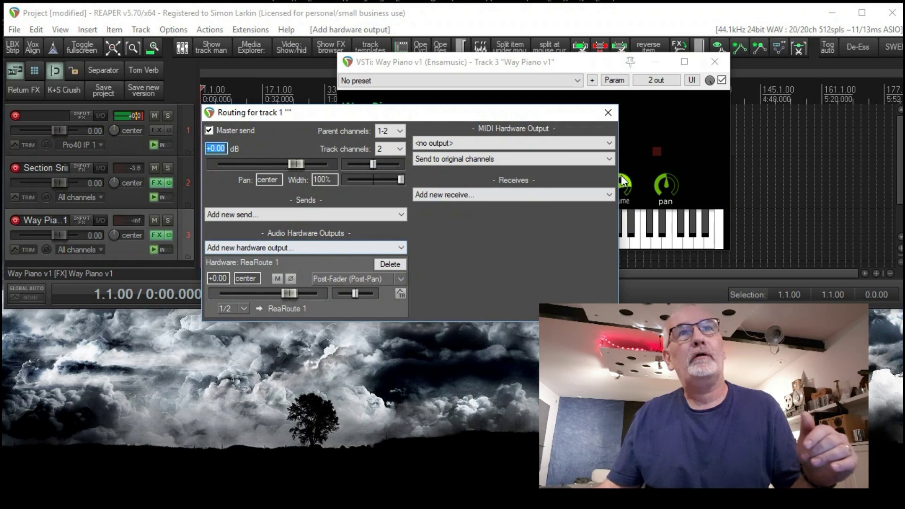
click(614, 113)
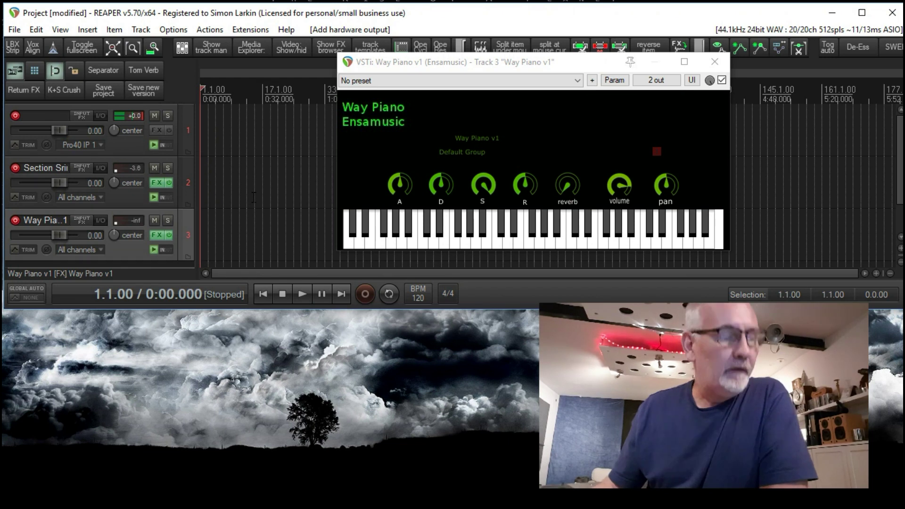
click(478, 245)
click(594, 244)
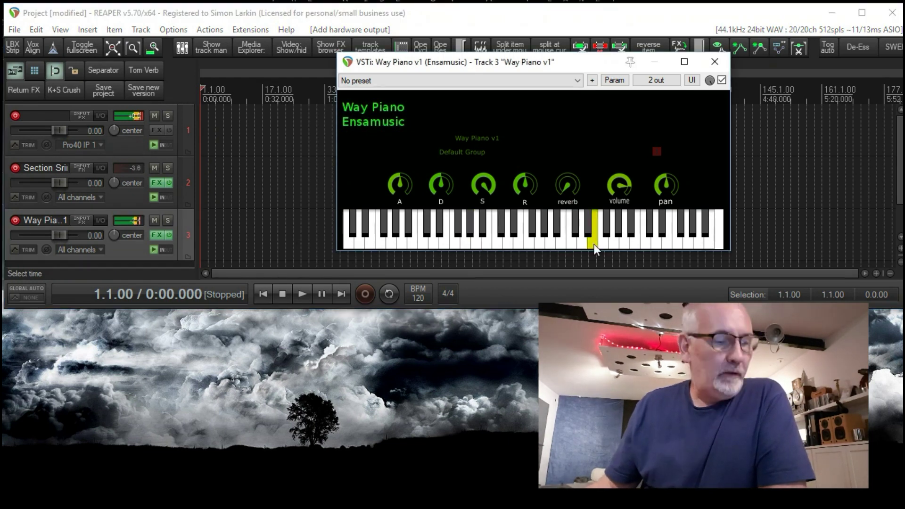
click(650, 238)
click(607, 238)
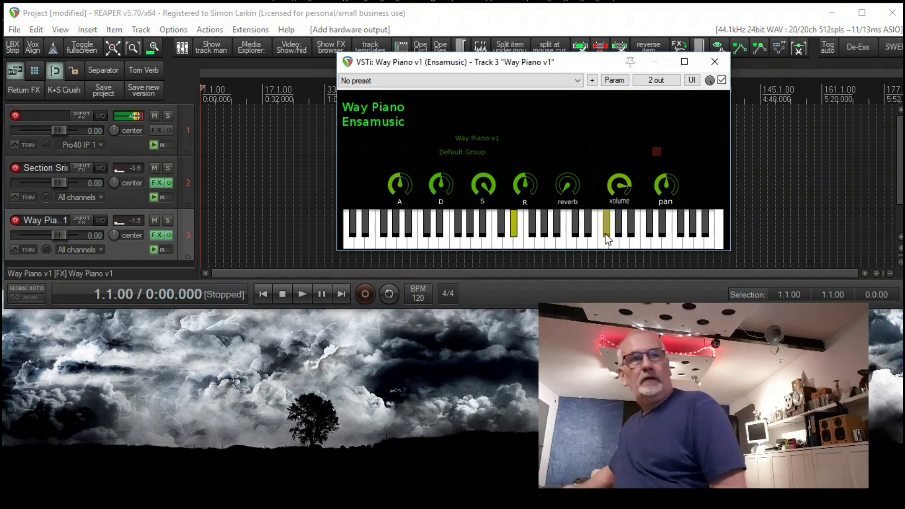